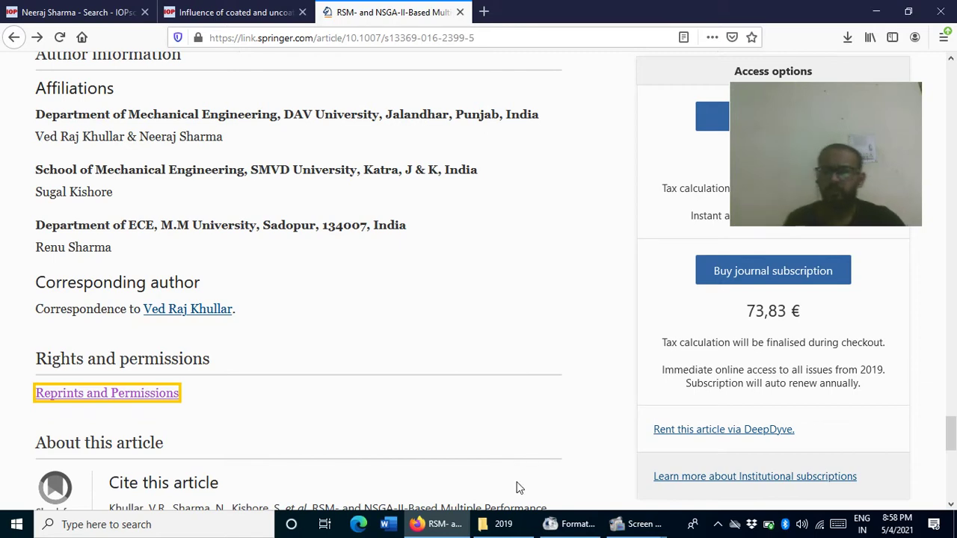
- Verify the EDM article's title, then follow its Reprints and Permissions link to RightsLink
left_click_drag(951, 431, 952, 87)
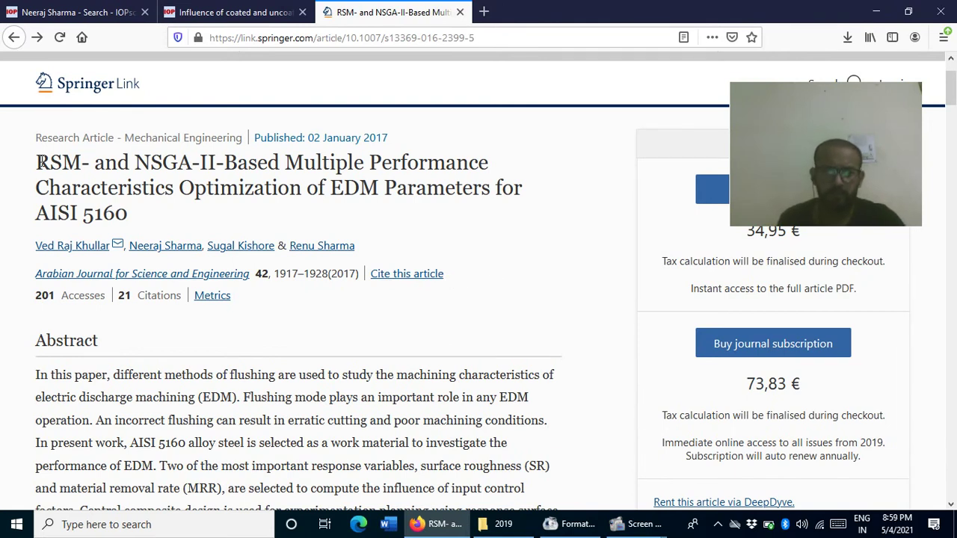
left_click_drag(41, 162, 143, 214)
left_click(304, 223)
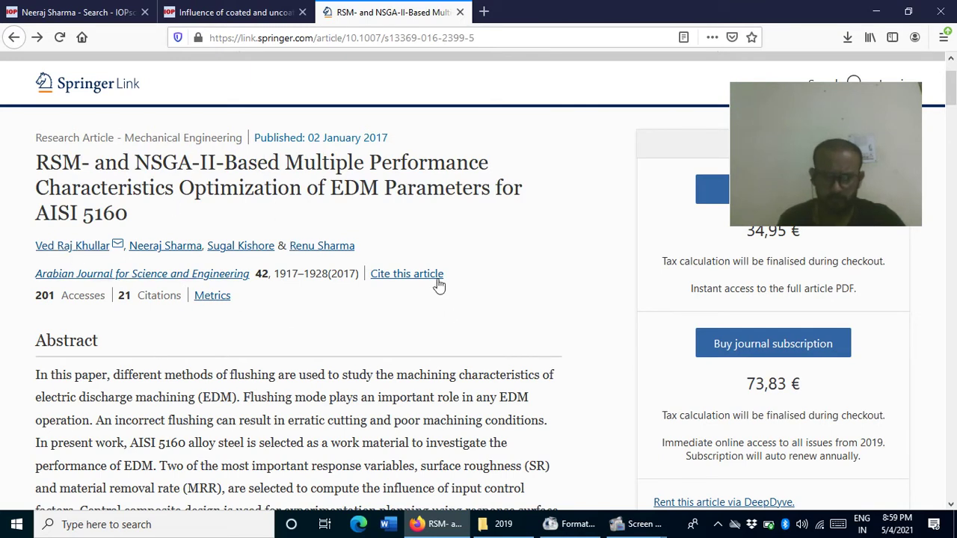
left_click_drag(948, 104, 889, 455)
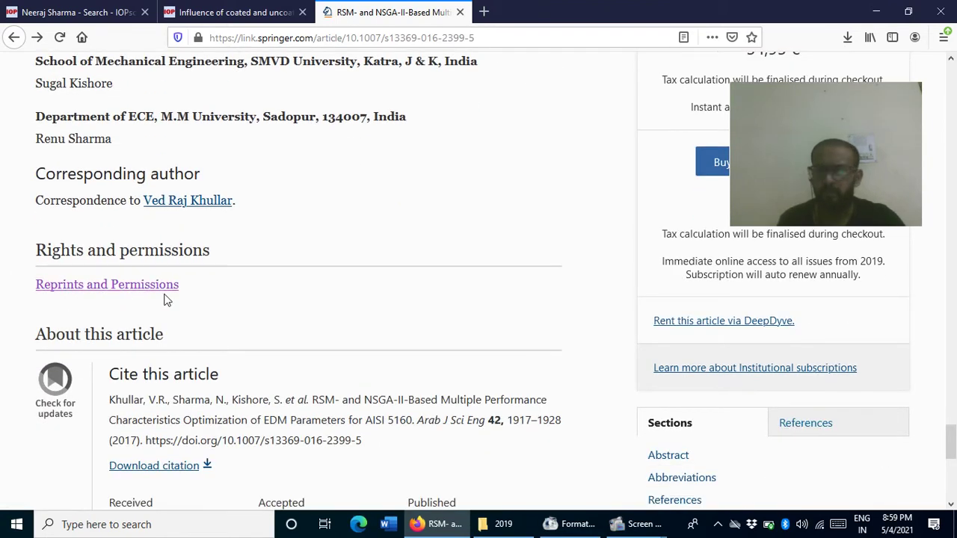
left_click(123, 291)
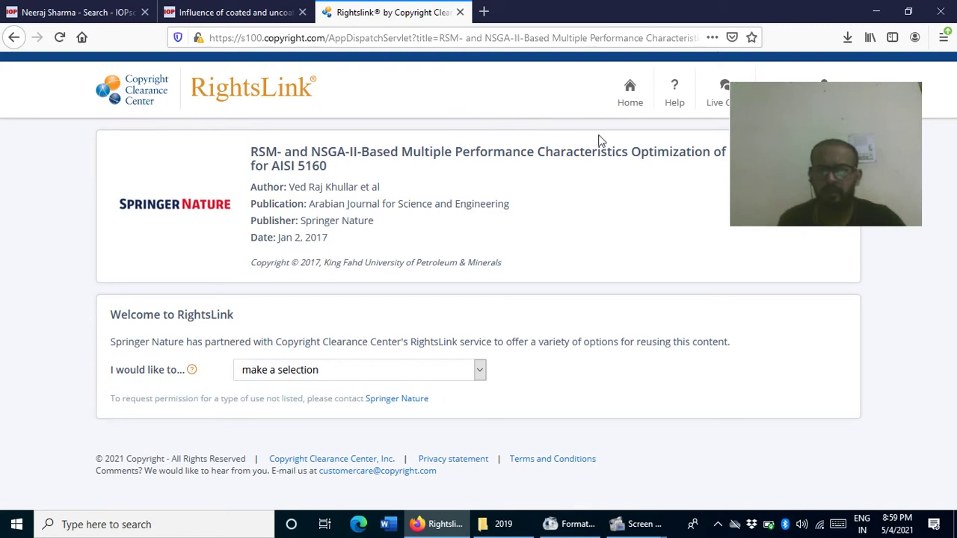
- Expand the 'I would like to...' list of Springer Nature reuse options for the AISI 5160 EDM paper
mouse_move(802, 109)
left_click_drag(856, 104, 870, 152)
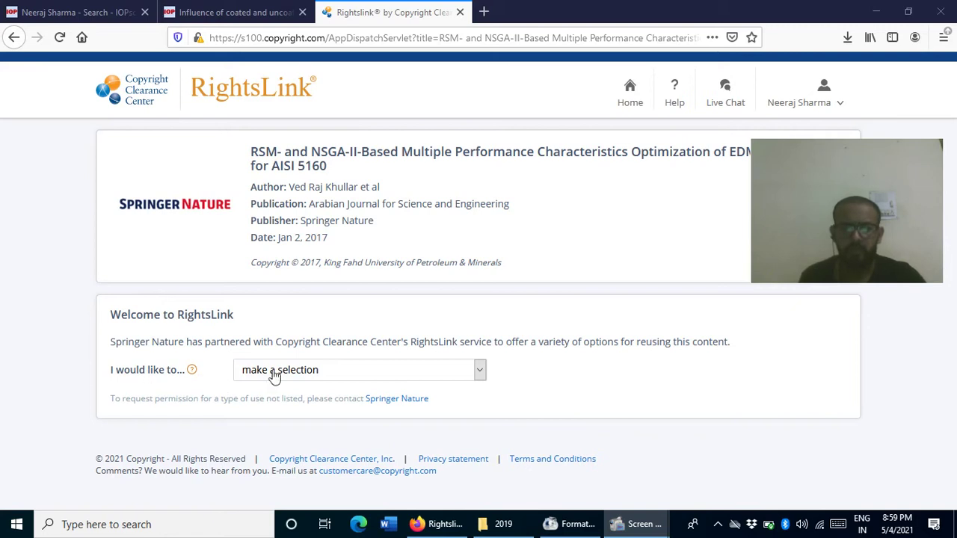
left_click(320, 373)
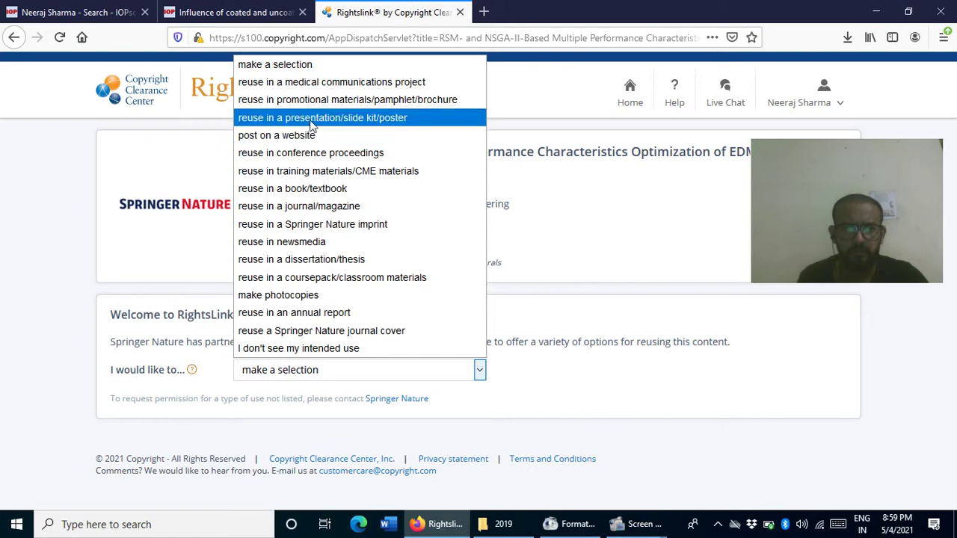
- Choose reuse in a journal/magazine, requester type publisher, and publisher name Elsevier
left_click(313, 206)
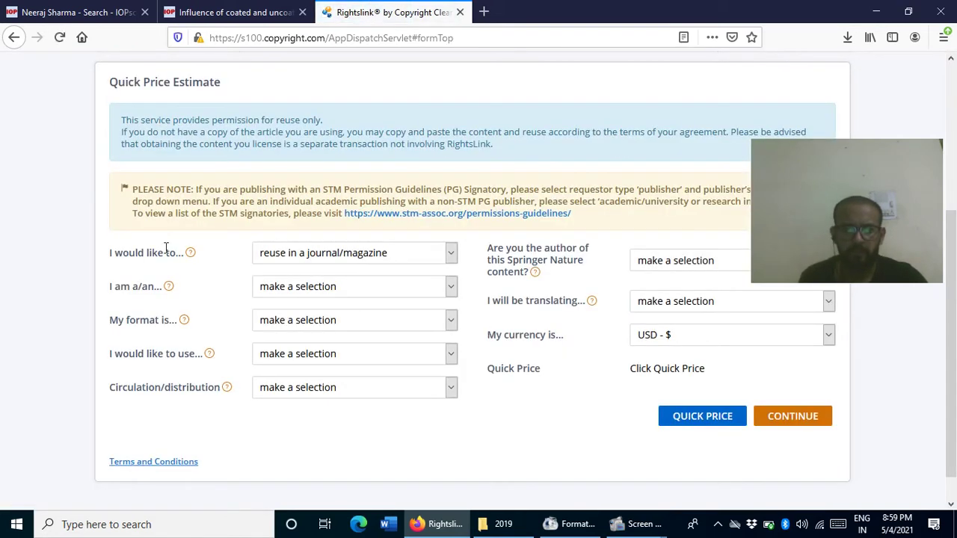
left_click(338, 293)
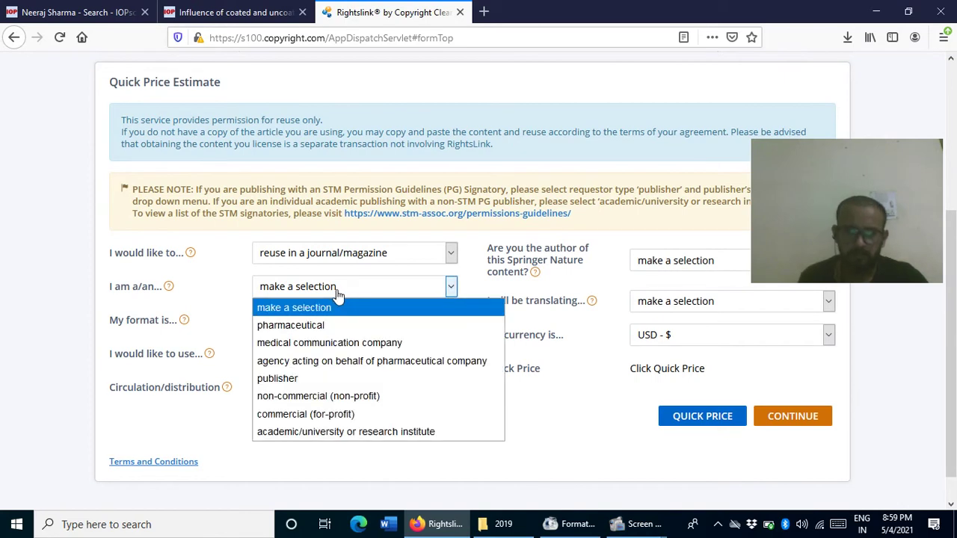
left_click(299, 379)
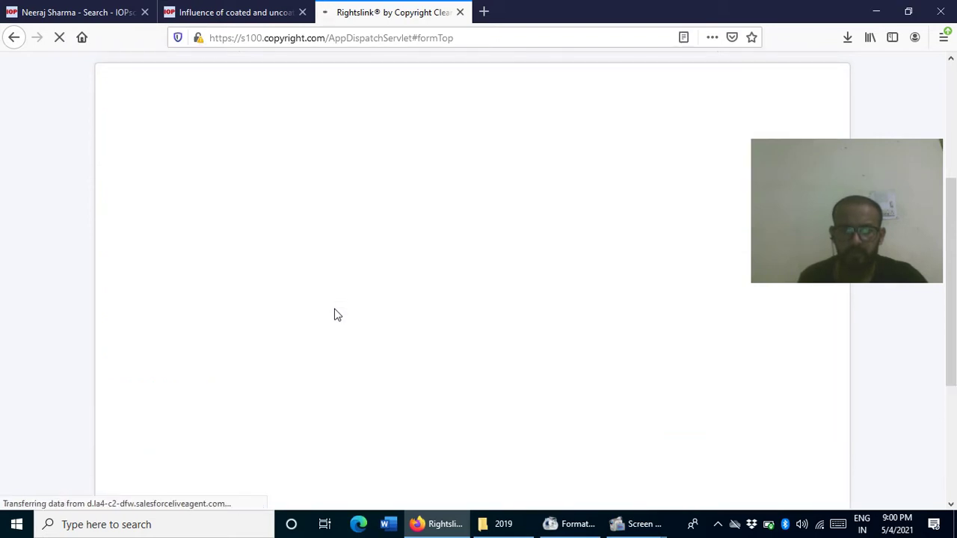
left_click(314, 321)
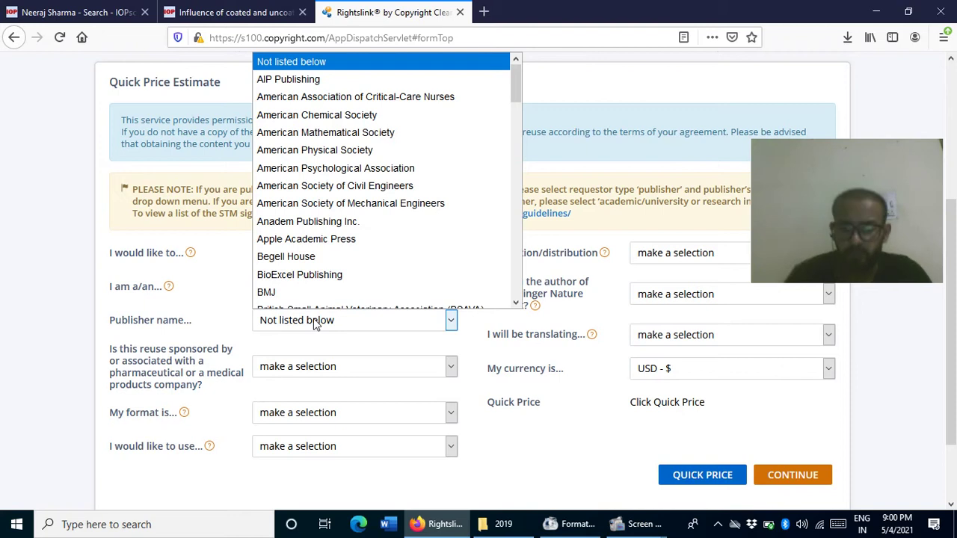
type("els")
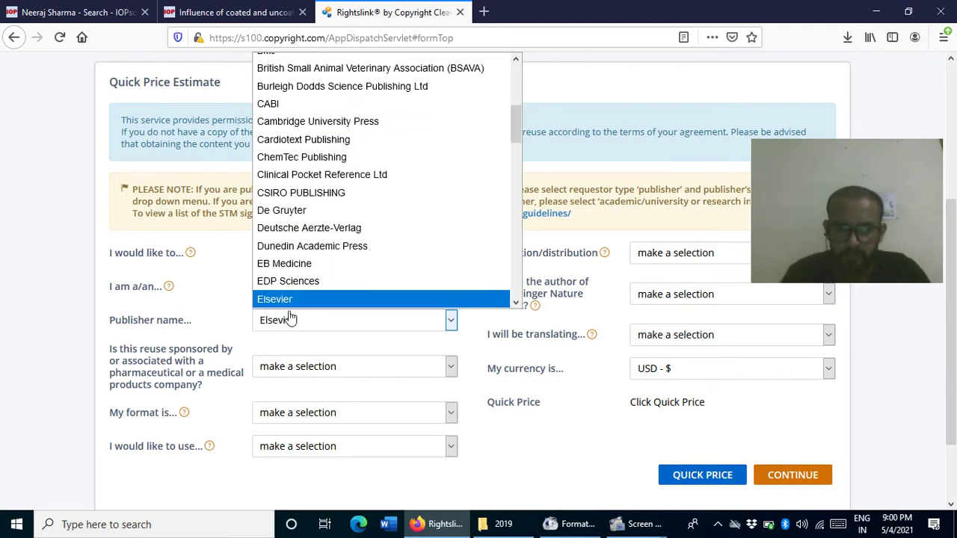
left_click(291, 304)
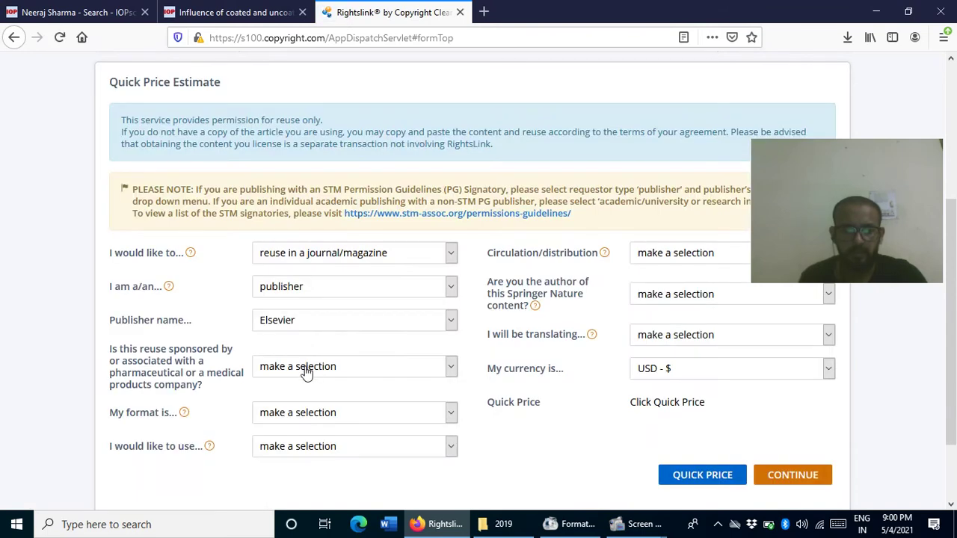
- Answer no to pharmaceutical sponsorship, set format to print and electronic, portion figures/tables/illustrations
left_click(306, 371)
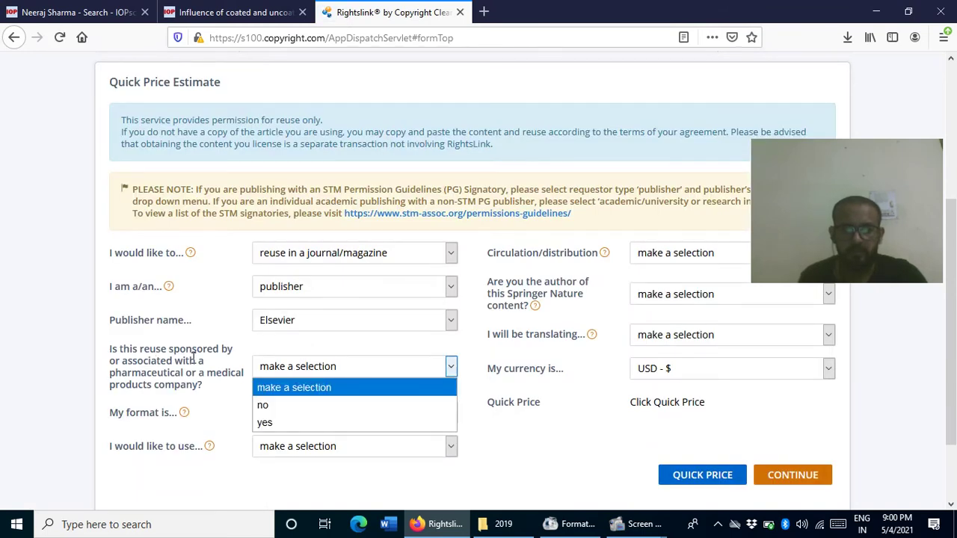
left_click(254, 408)
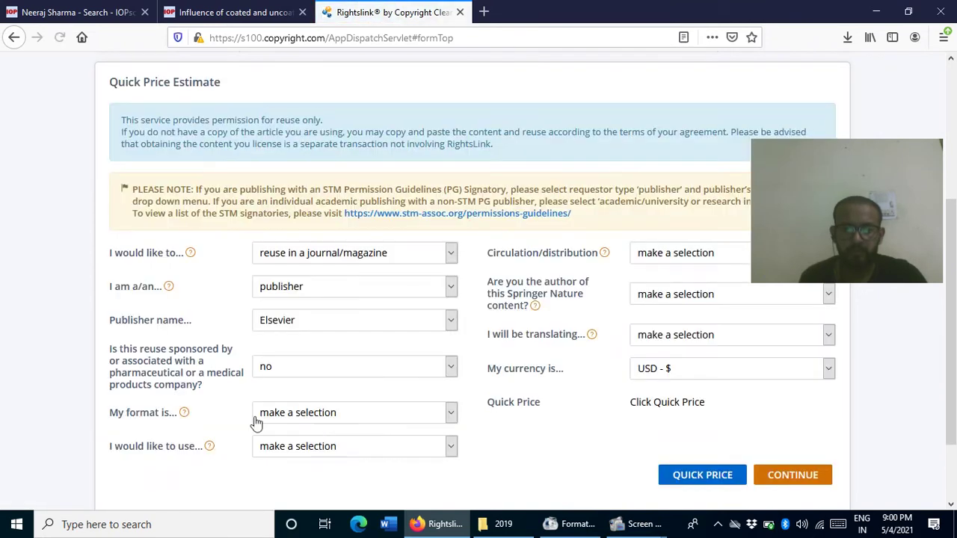
left_click(301, 417)
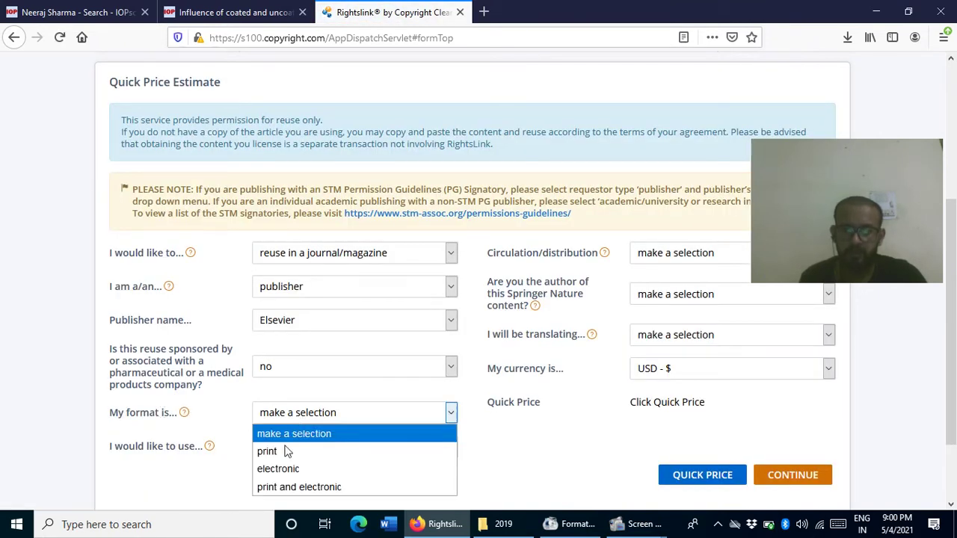
left_click(282, 489)
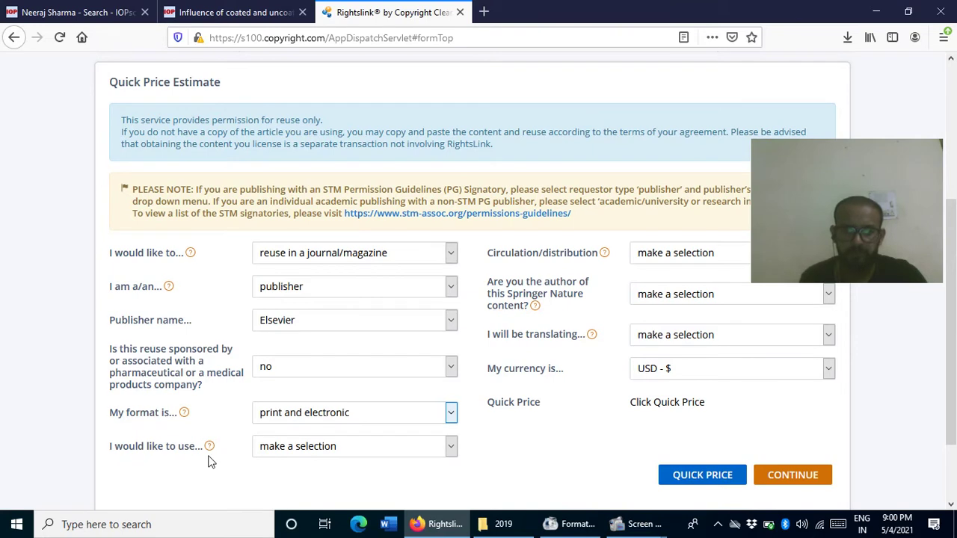
left_click(323, 449)
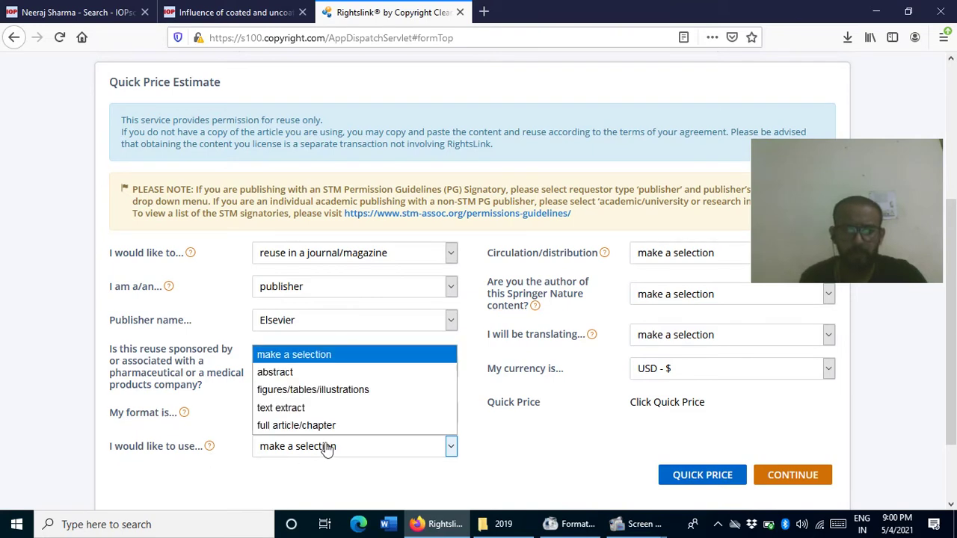
left_click(289, 393)
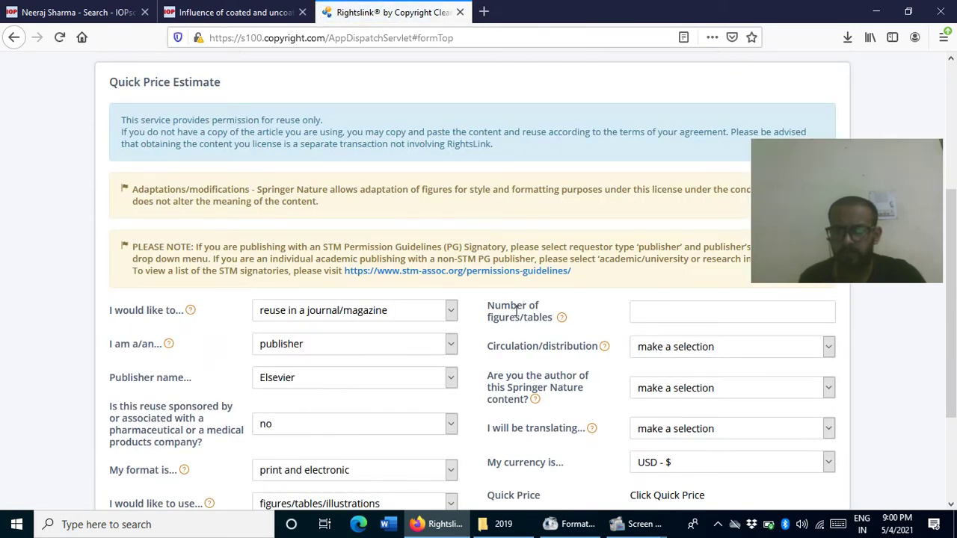
- Enter 2 figures/tables and set circulation to 50000 or greater
left_click(688, 306)
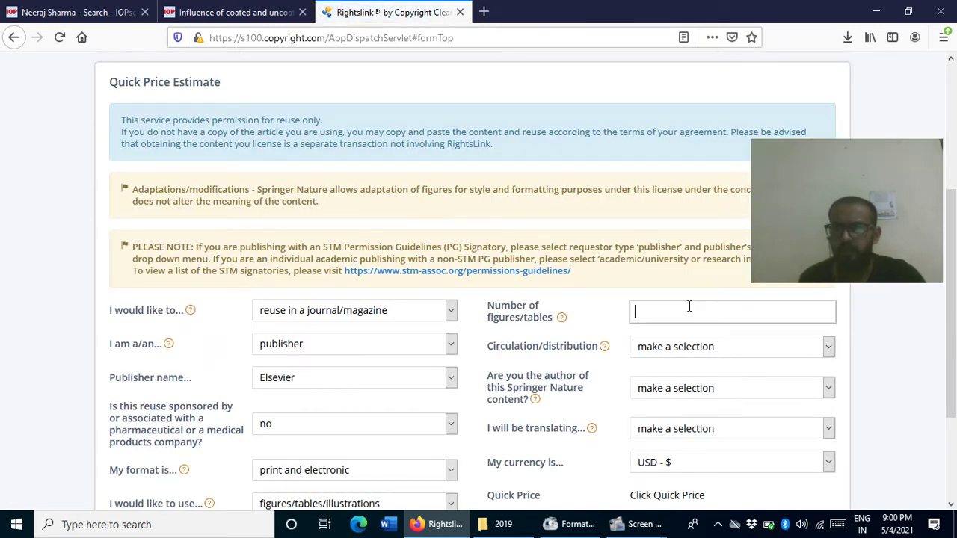
type("2")
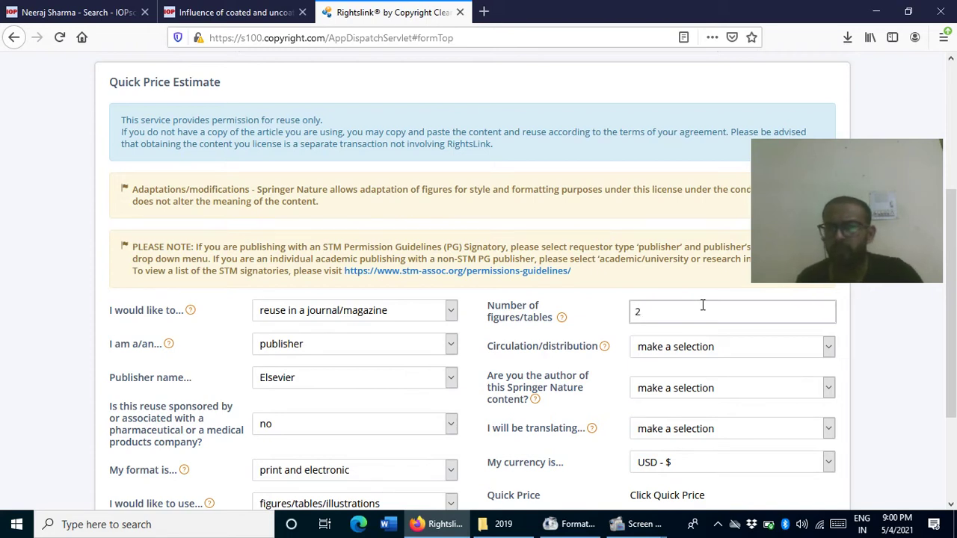
scroll(685, 299, "down", 3)
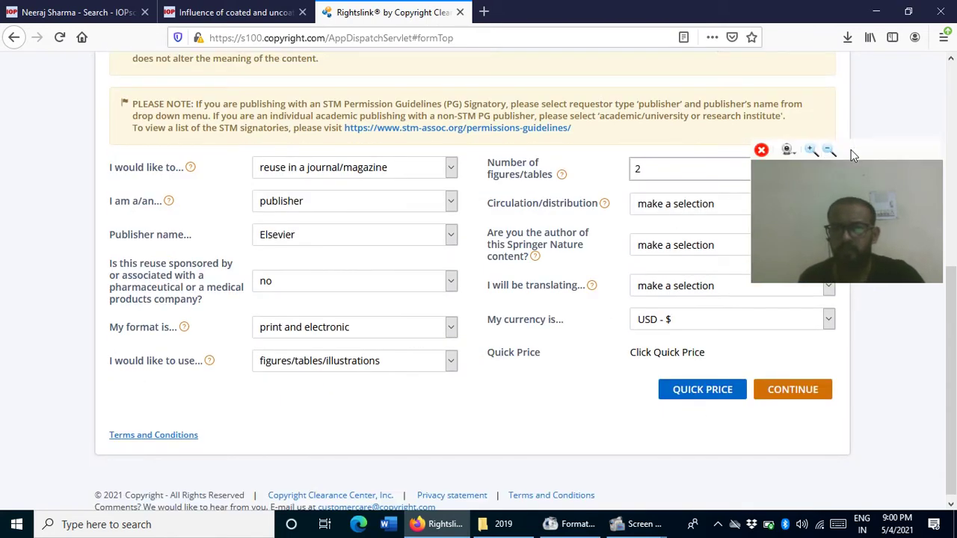
left_click_drag(851, 150, 890, 369)
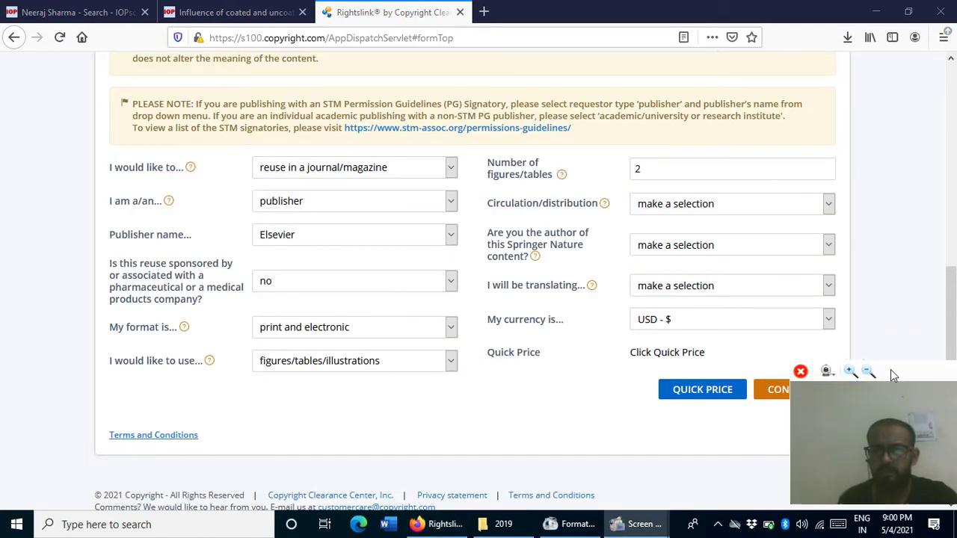
left_click(703, 207)
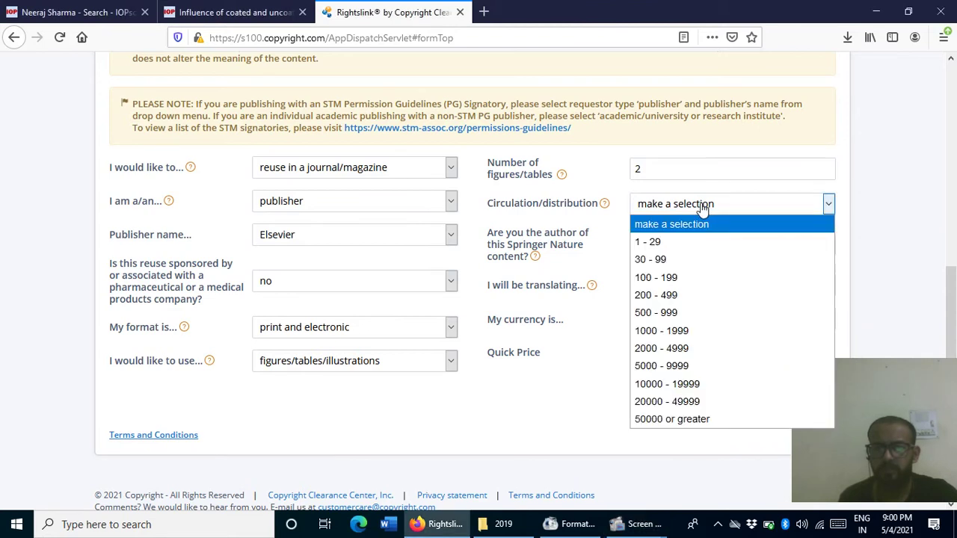
left_click(671, 421)
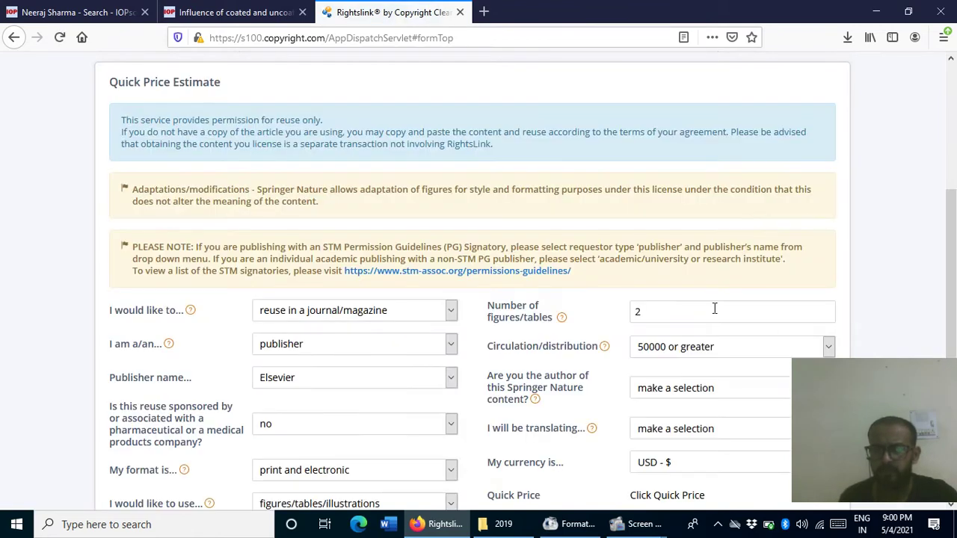
- Answer author yes, translation no, keep USD - $, and request the quick price
scroll(706, 295, "down", 3)
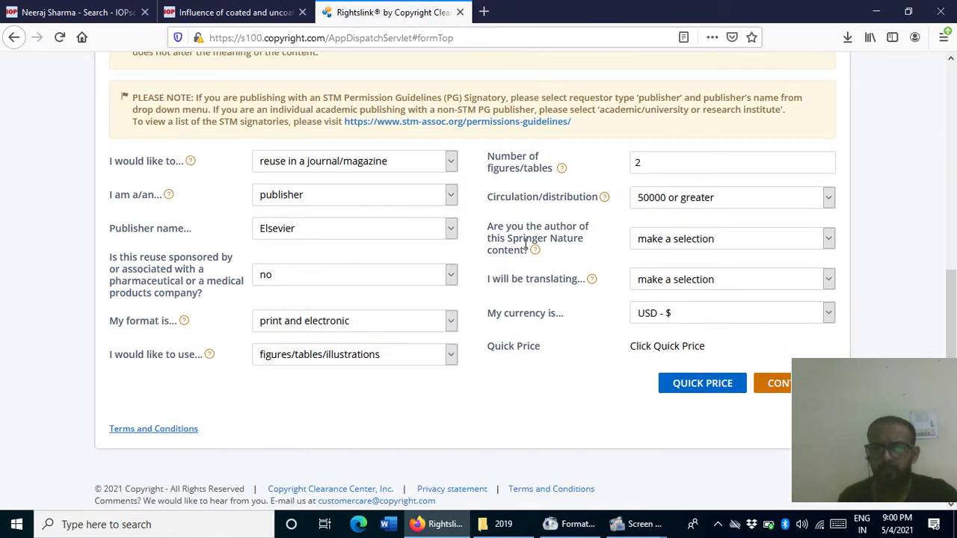
left_click(688, 247)
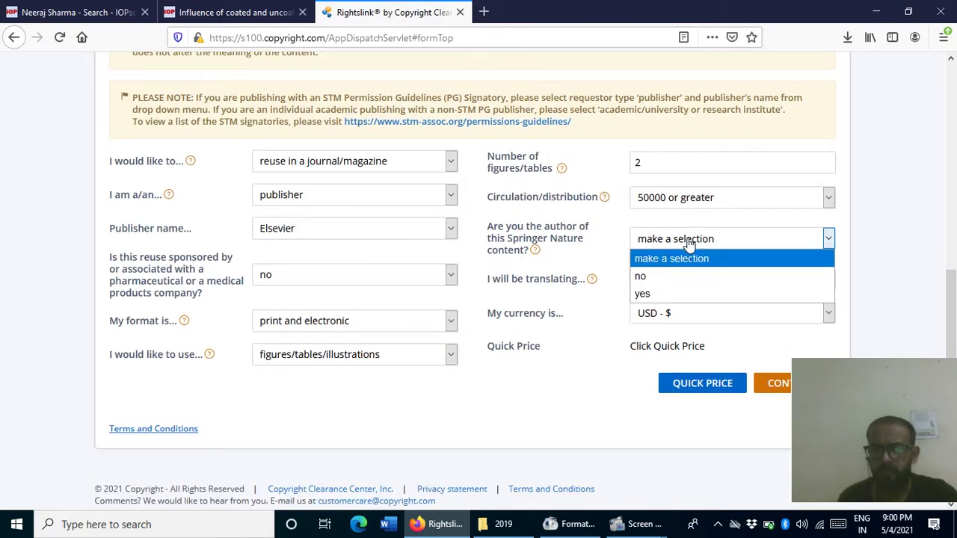
left_click(655, 294)
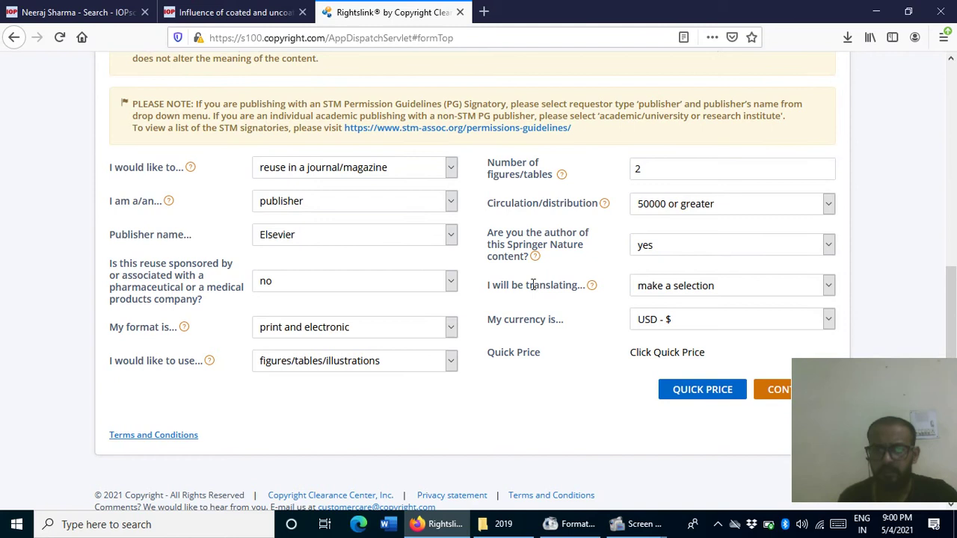
left_click(684, 288)
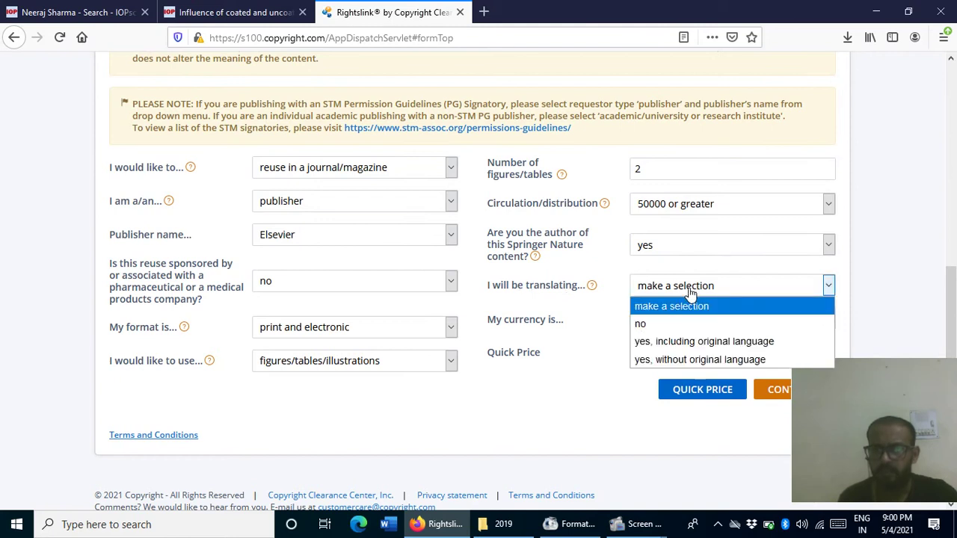
left_click(652, 326)
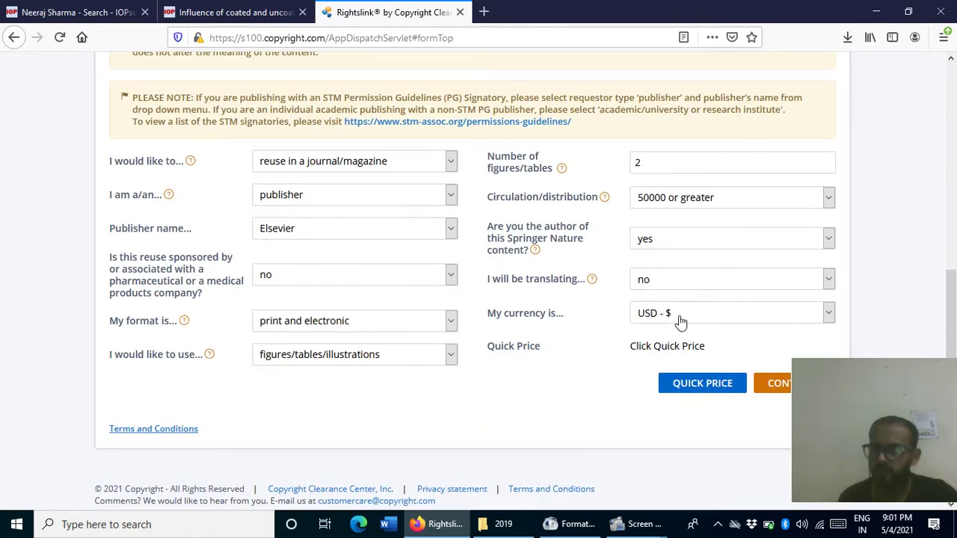
left_click(681, 320)
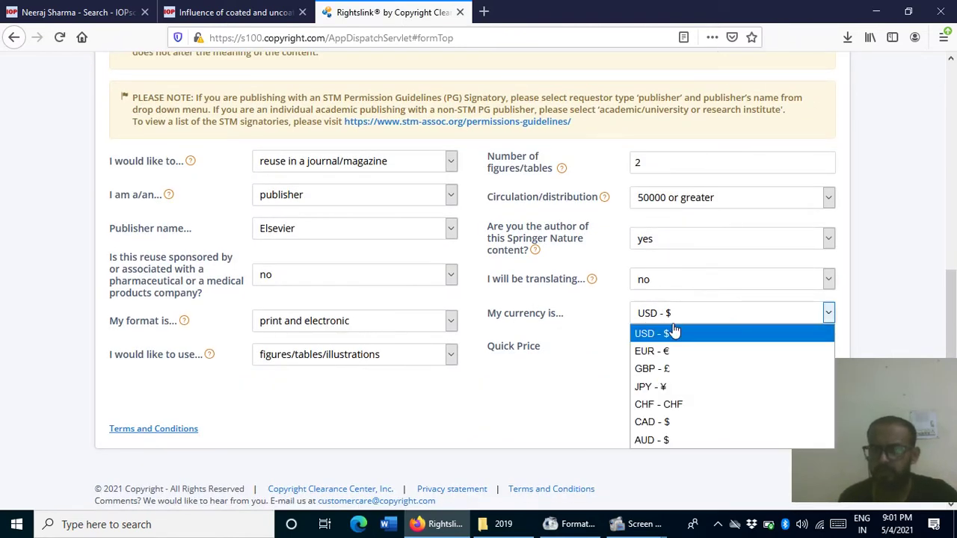
left_click(682, 334)
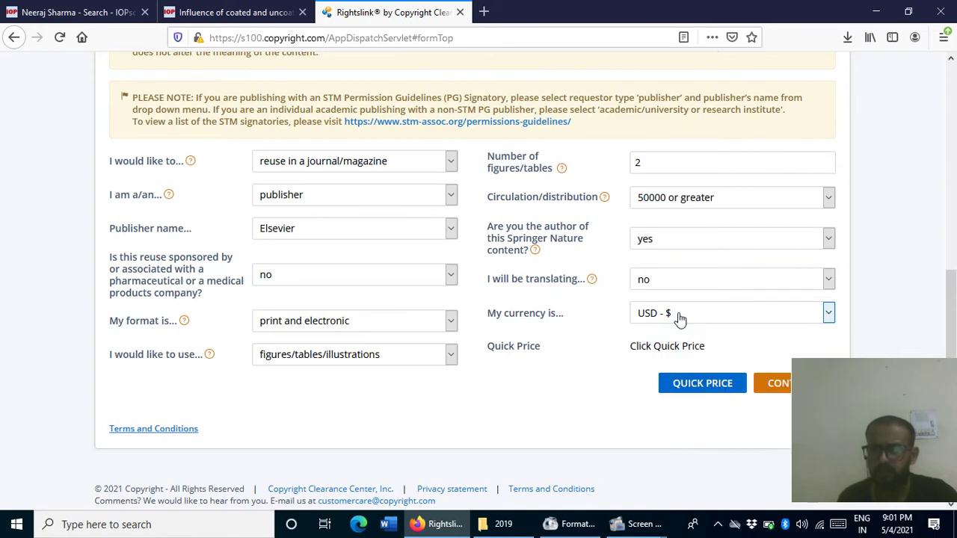
left_click(699, 384)
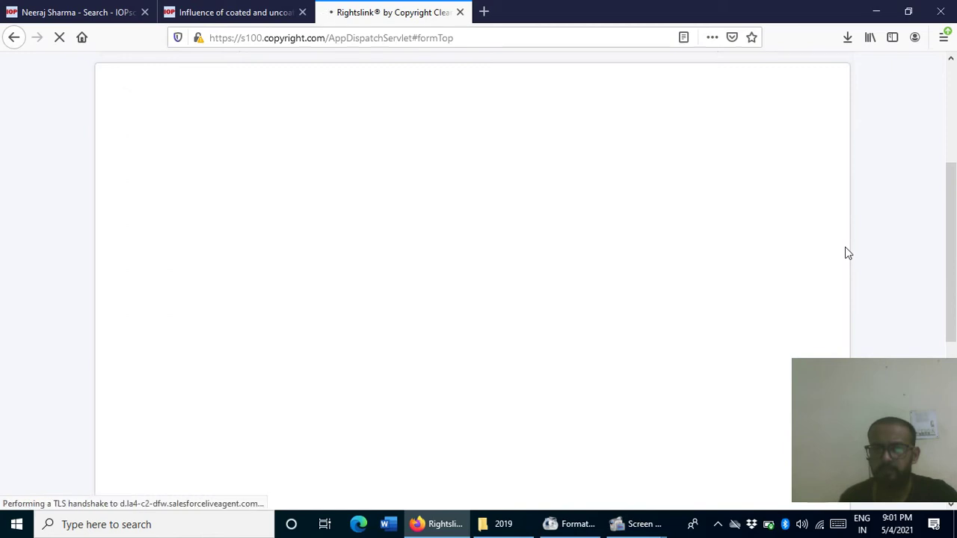
- Change the Springer Nature authorship answer to no and recalculate the quick price
scroll(844, 244, "down", 5)
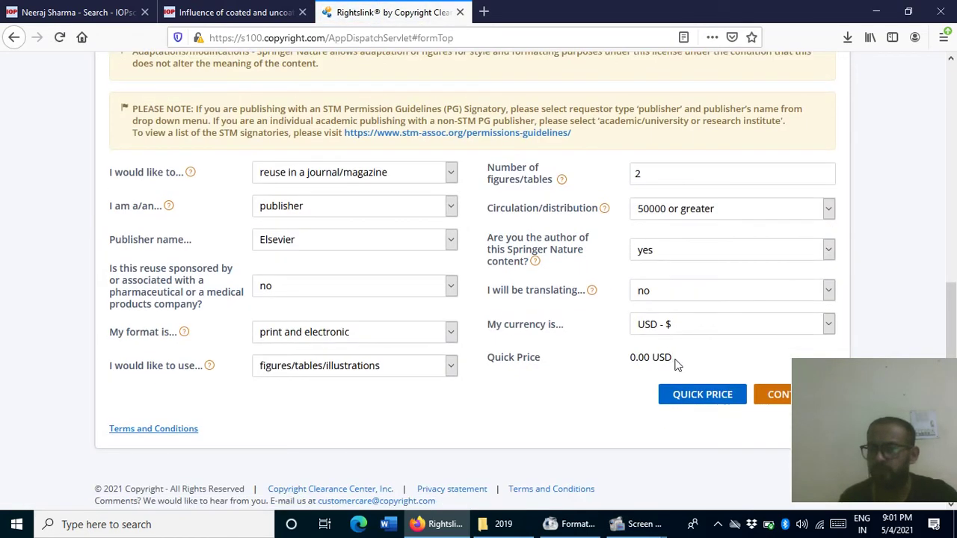
left_click(681, 257)
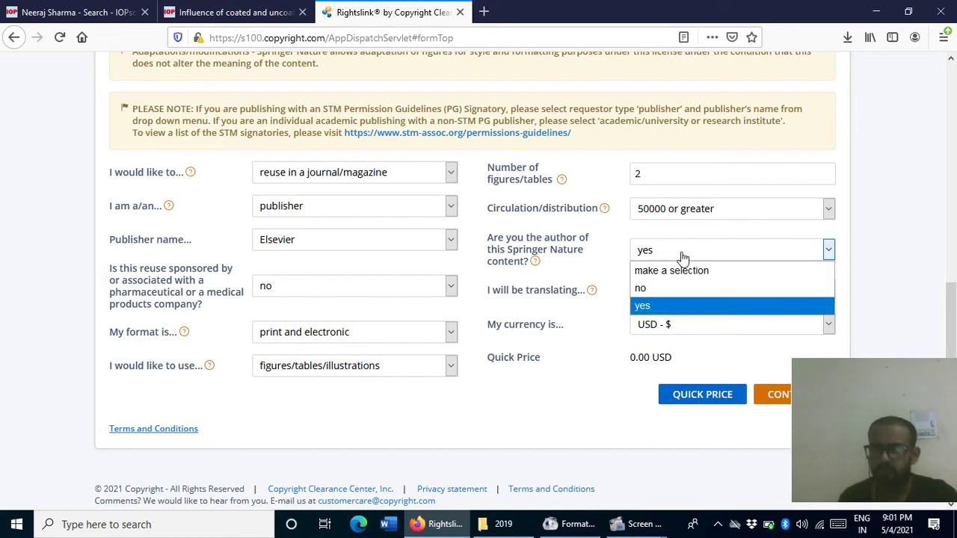
left_click(662, 295)
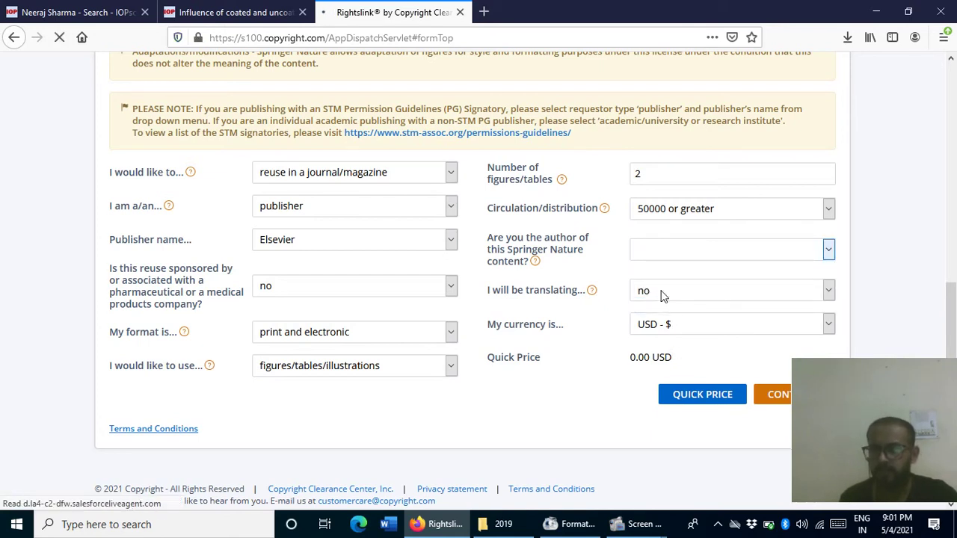
scroll(662, 291, "down", 3)
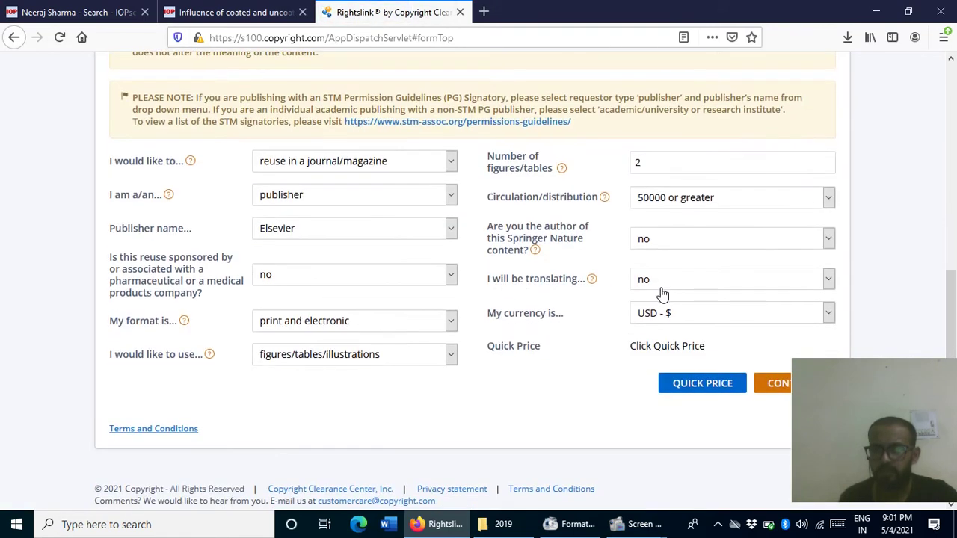
left_click(696, 385)
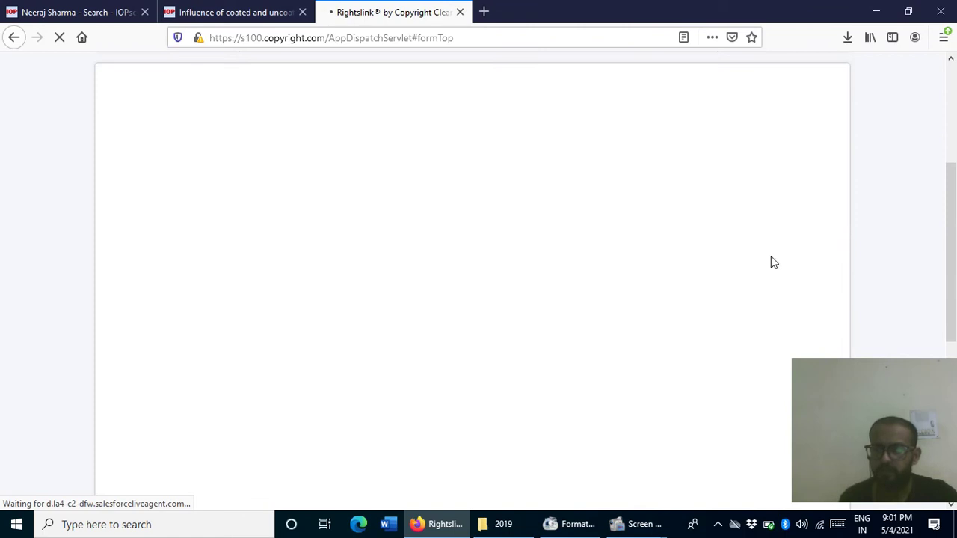
- Review the 0.00 USD quote and continue to the About Your Work page
scroll(758, 257, "down", 3)
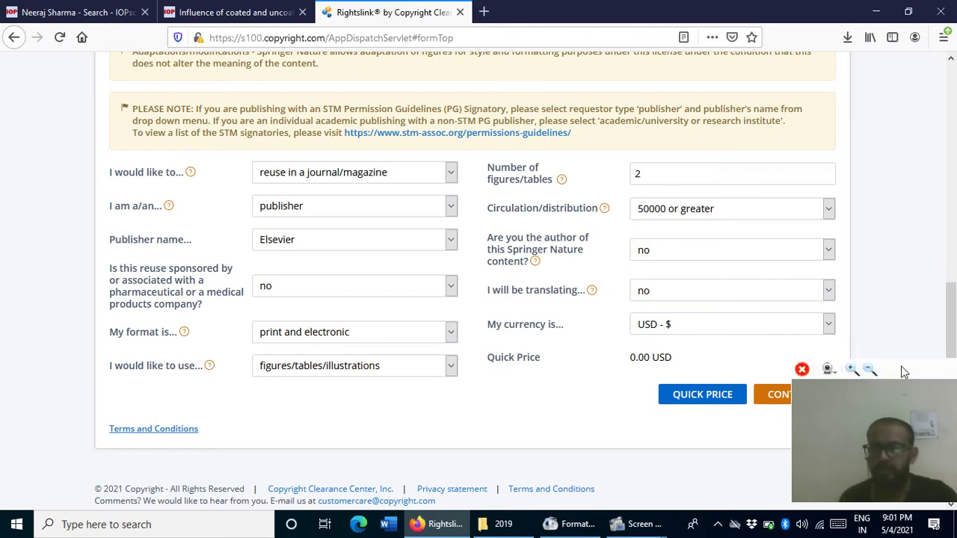
left_click(899, 385)
left_click_drag(896, 379, 907, 72)
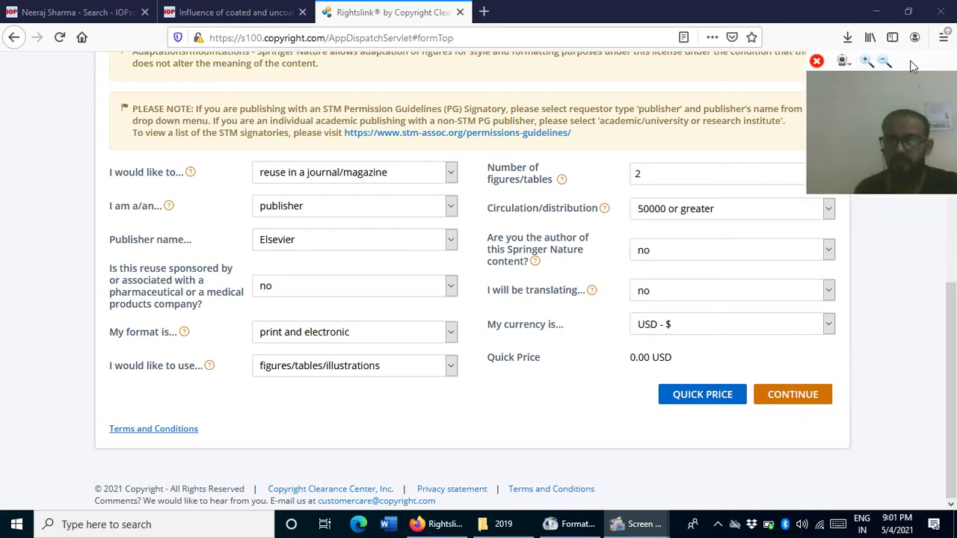
left_click(797, 395)
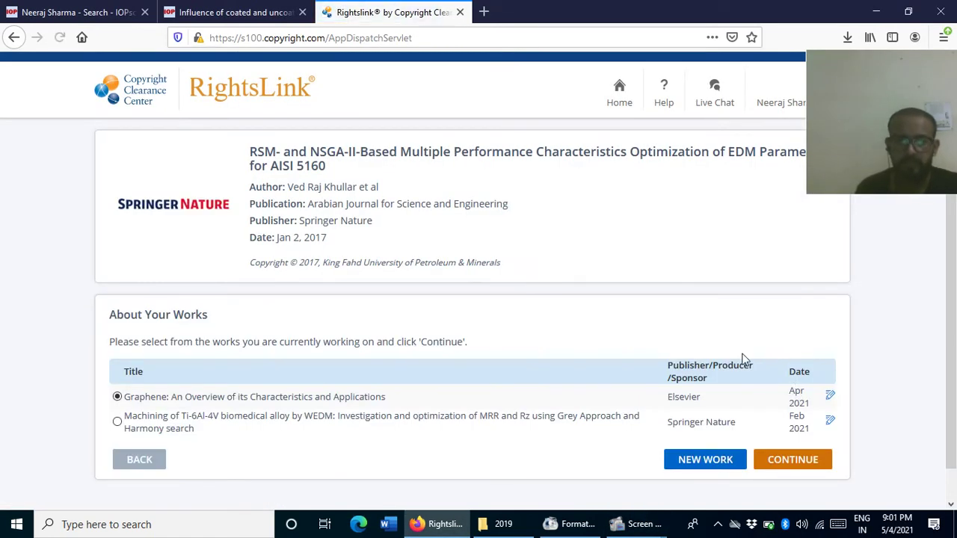
- Change the Graphene work's expected publication month from Apr to Jul 2021 and resubmit
scroll(706, 354, "down", 1)
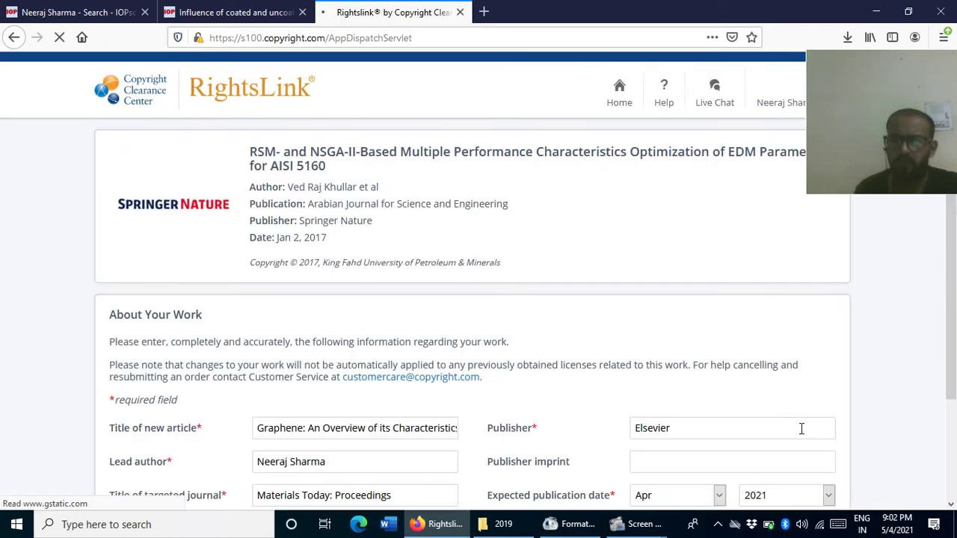
scroll(771, 414, "down", 2)
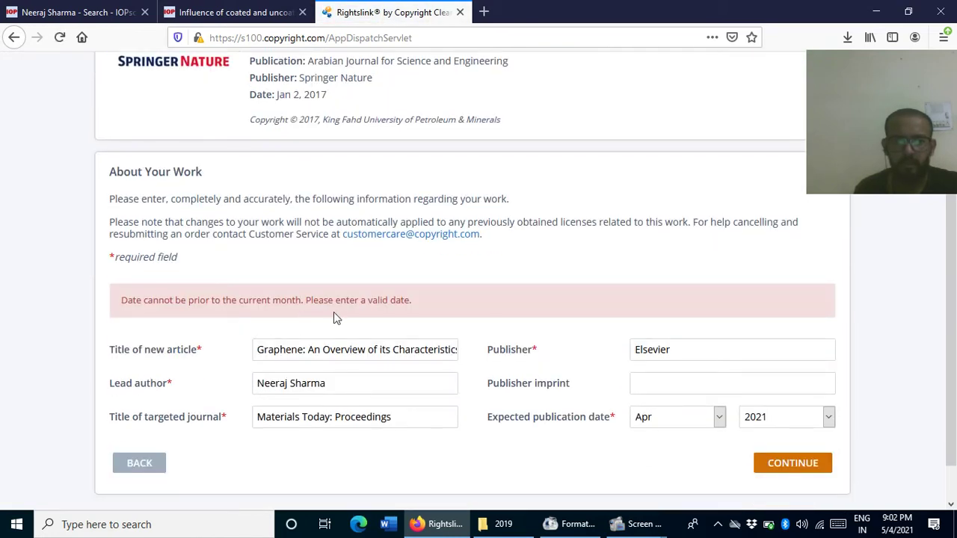
left_click(723, 419)
left_click(669, 309)
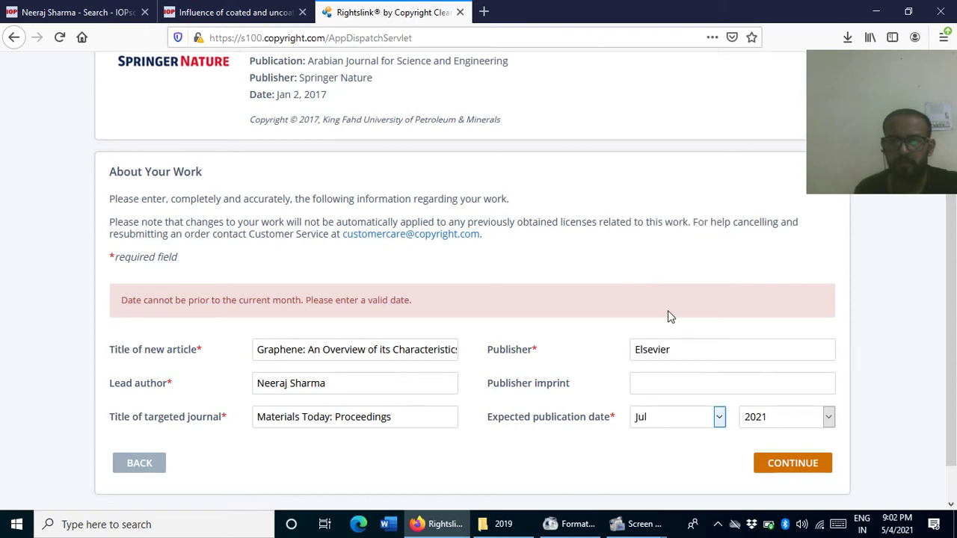
left_click(798, 464)
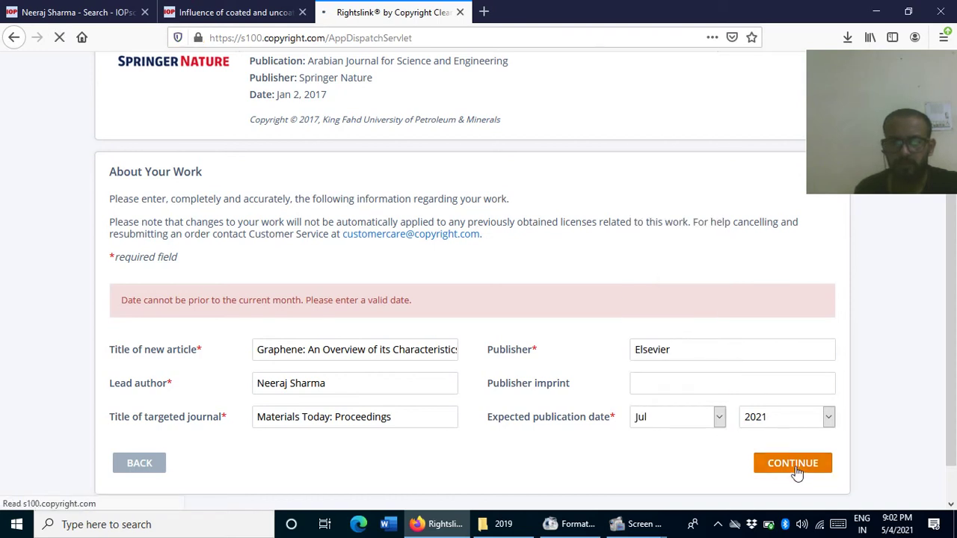
- Enter 'Figure 1 and Figure 4' as the portions, correcting 'Fig.' to 'Figure', and continue
scroll(679, 348, "down", 1)
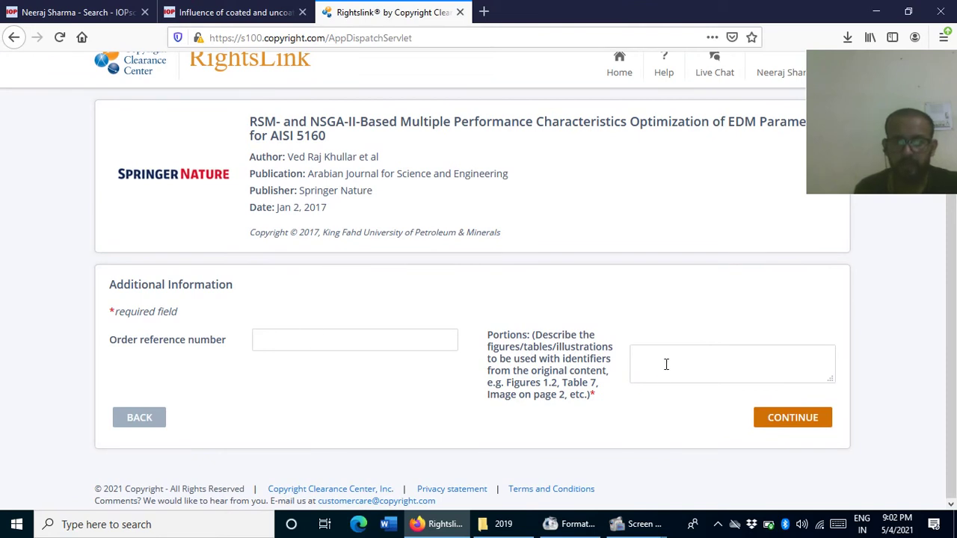
left_click(679, 359)
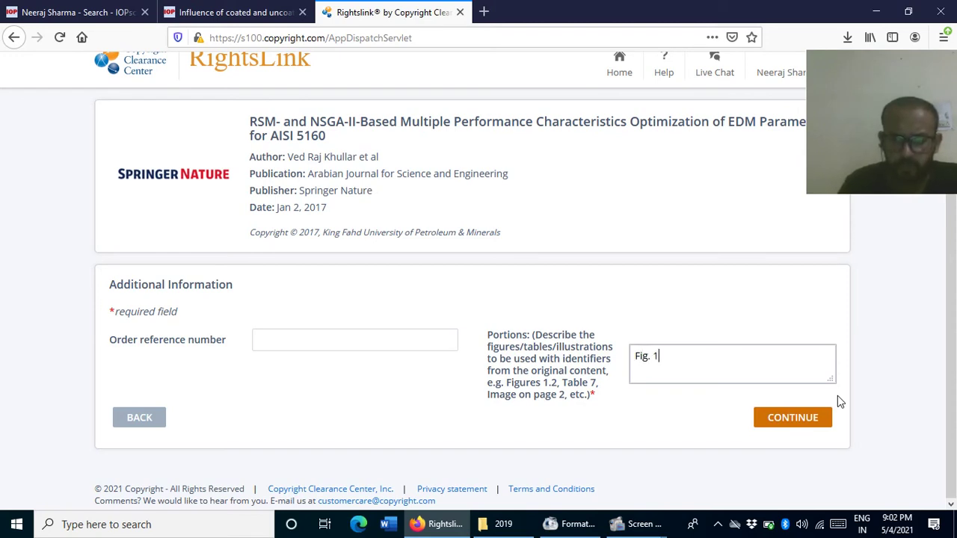
type("gure")
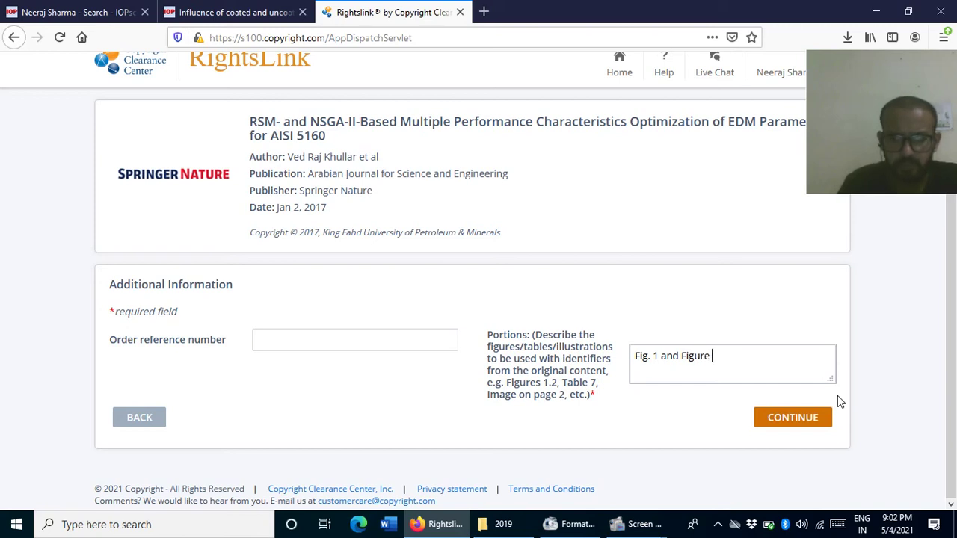
type(" 4")
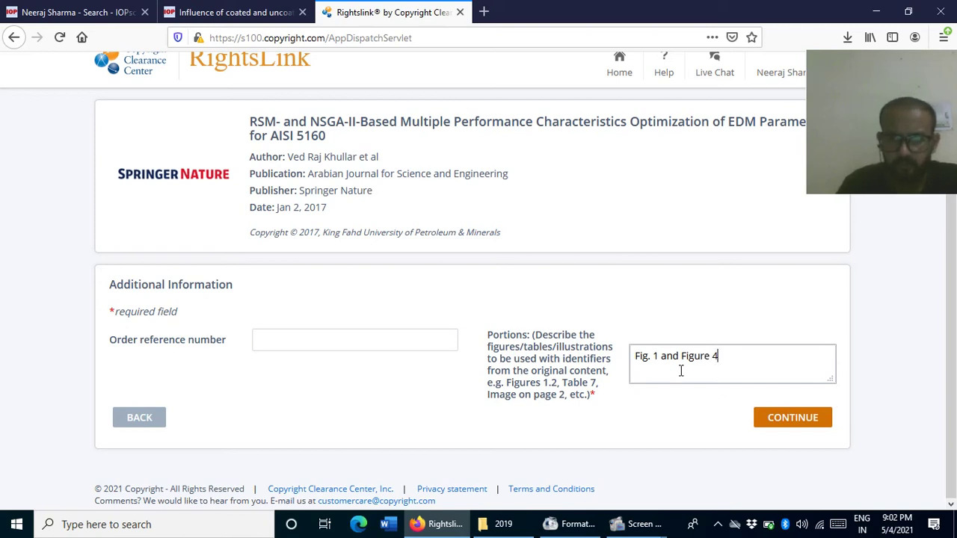
key("Home")
key("Right")
key("Right")
key("Right")
key("Right")
key("BackSpace")
type("ure")
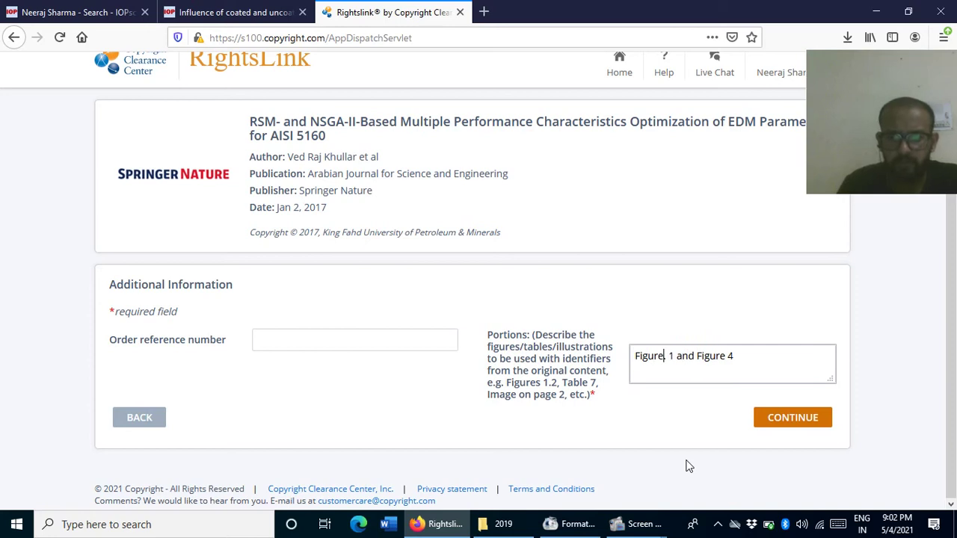
left_click(804, 417)
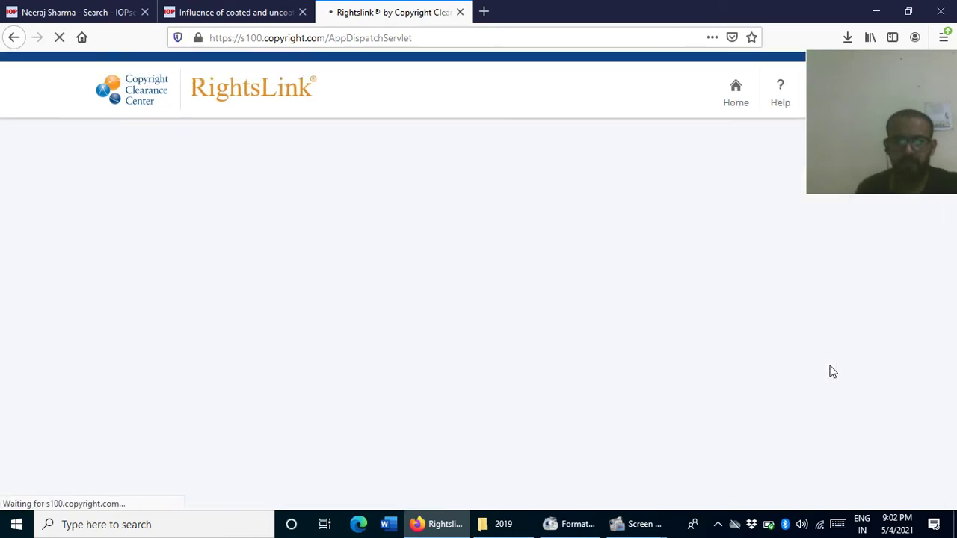
- Review the no-royalty order for Figures 1 and 4 and tick both license agreement checkboxes
scroll(630, 387, "down", 3)
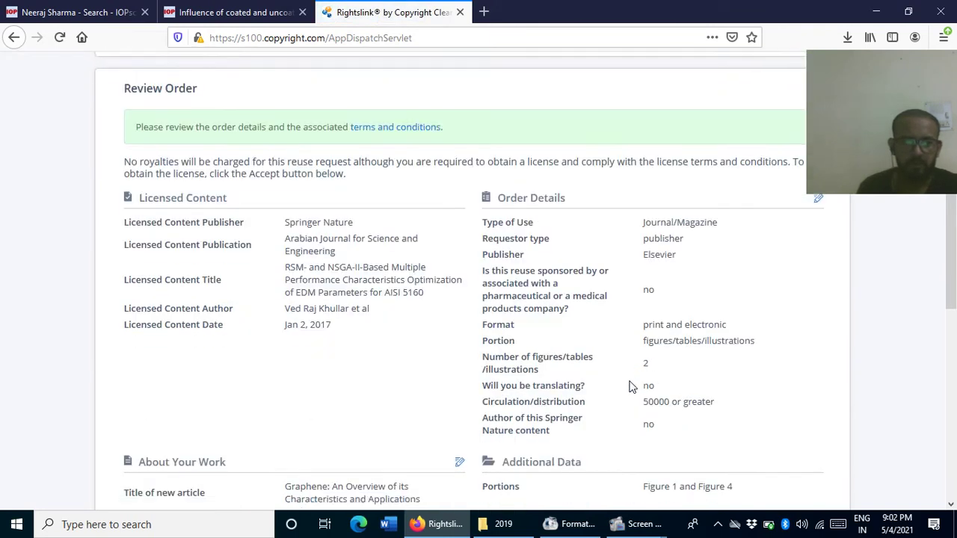
scroll(631, 387, "down", 3)
scroll(426, 346, "up", 3)
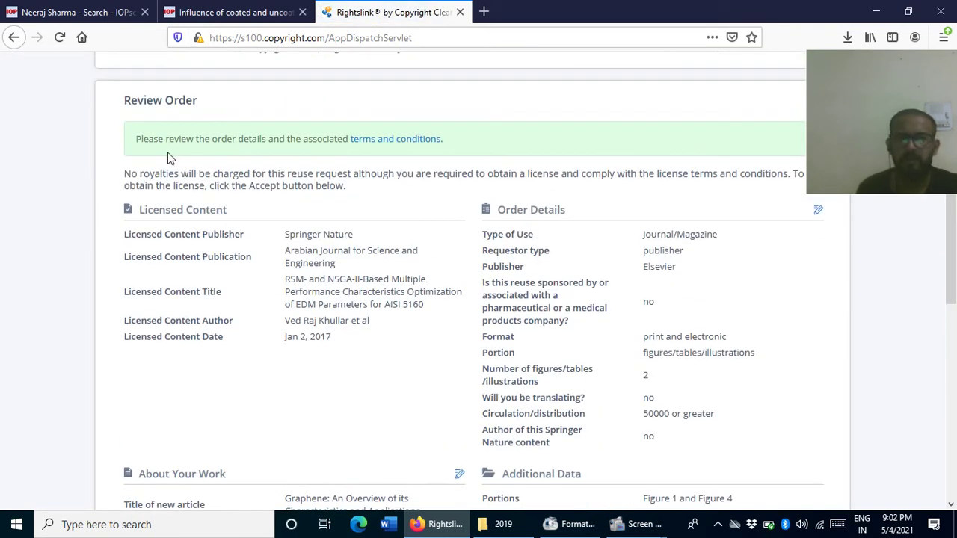
scroll(474, 196, "down", 10)
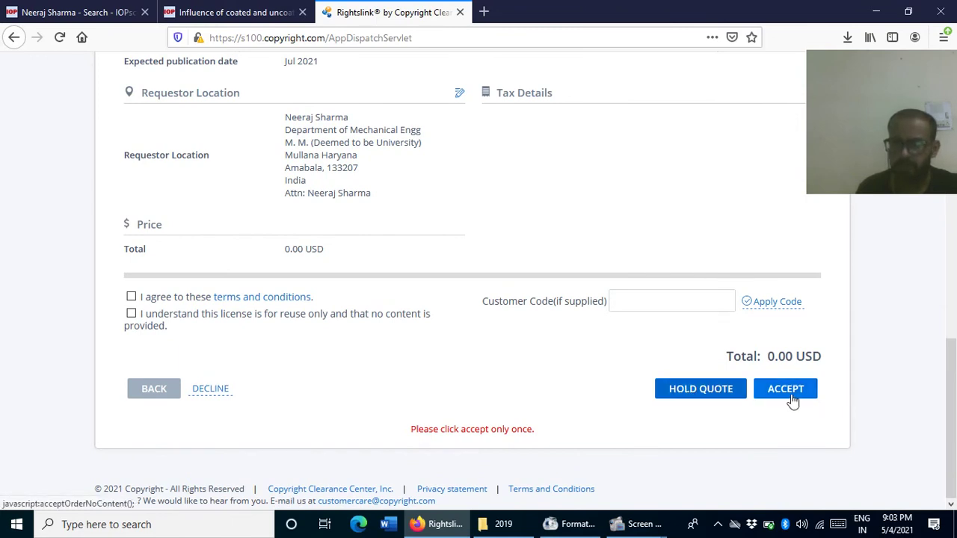
left_click(132, 298)
left_click(132, 314)
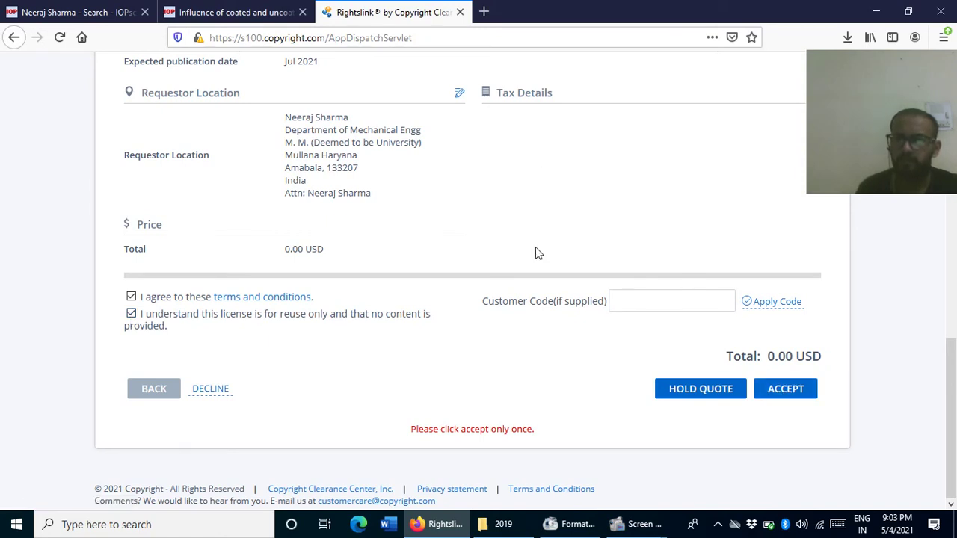
scroll(535, 248, "up", 10)
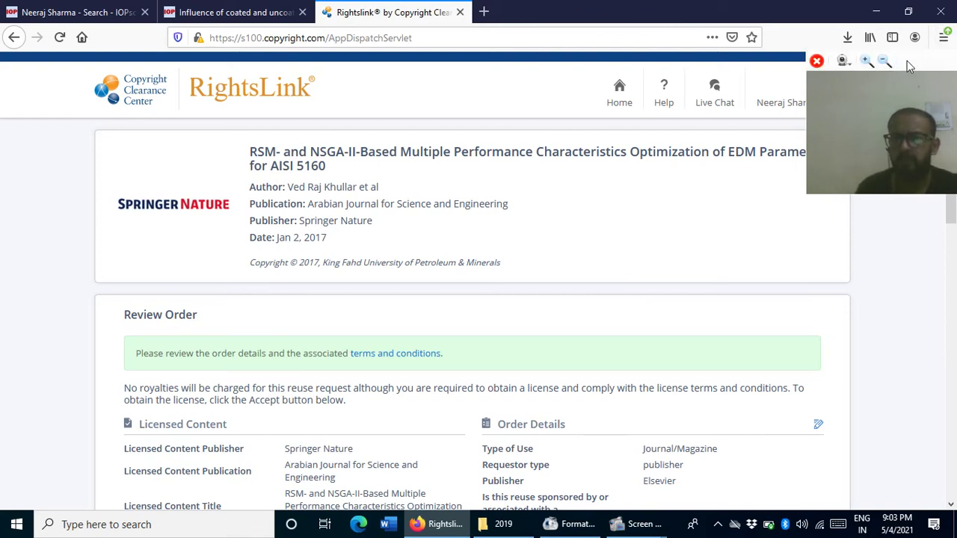
left_click_drag(907, 60, 734, 91)
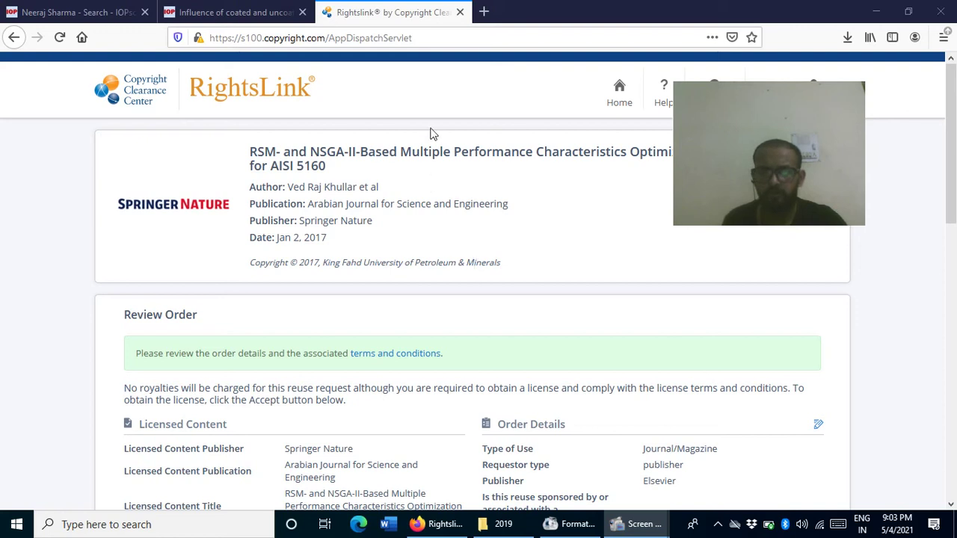
- Go to the Materials Chemistry and Physics journal on ScienceDirect and view its articles
left_click(460, 37)
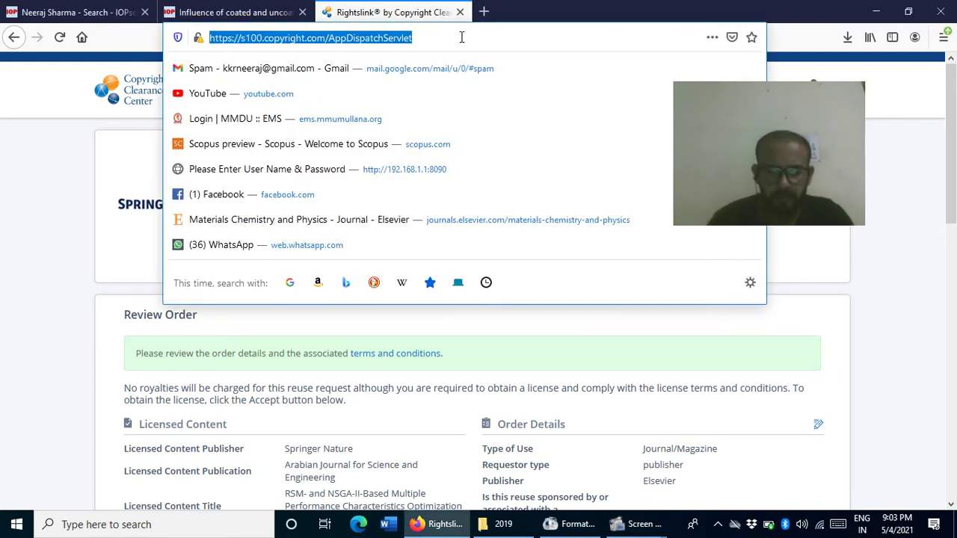
left_click(556, 225)
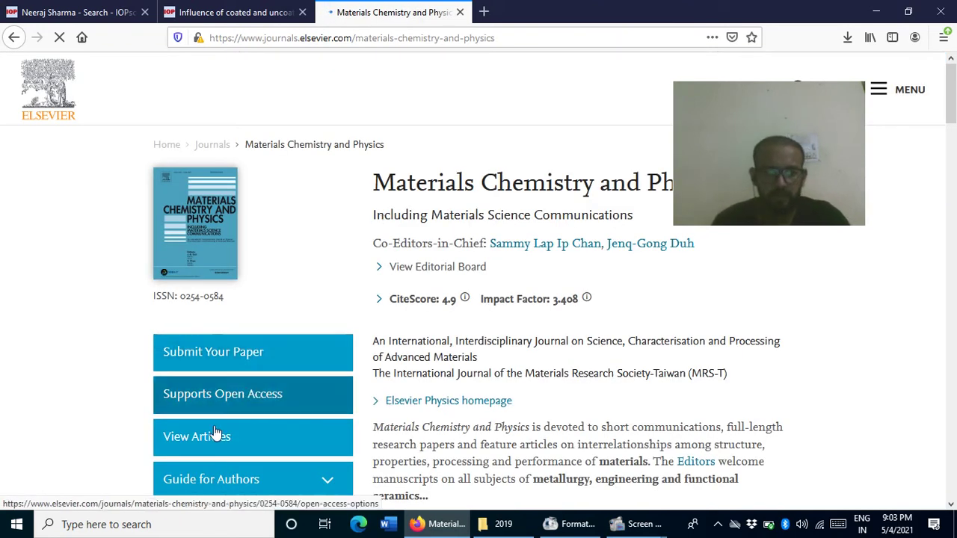
left_click(210, 436)
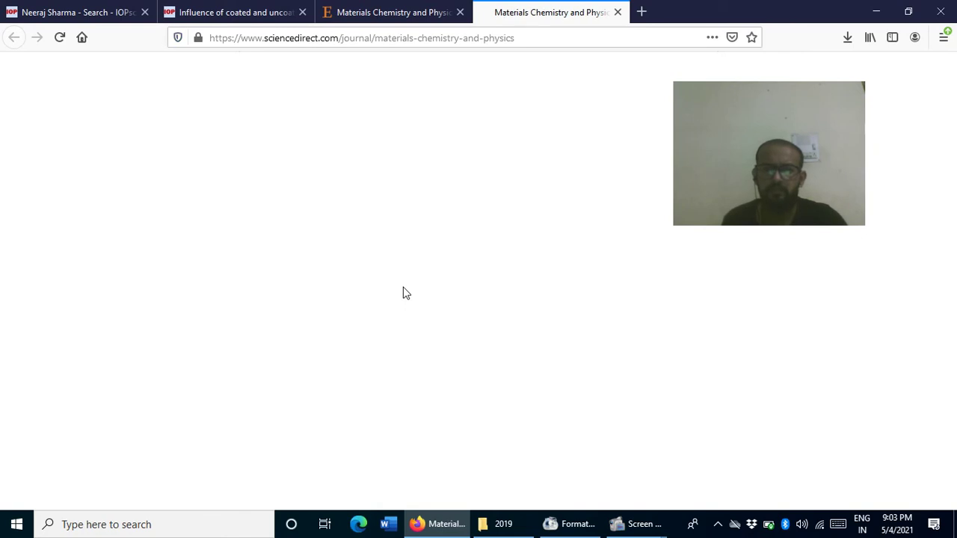
- Open the AZ91 Mg alloy friction stir article and choose Get rights and content
scroll(427, 284, "down", 3)
scroll(430, 302, "down", 10)
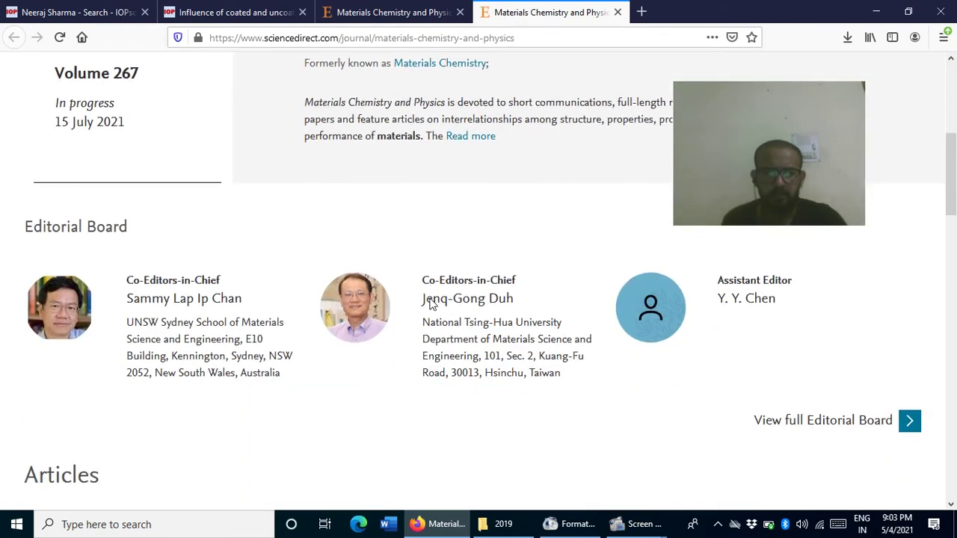
scroll(503, 266, "up", 1)
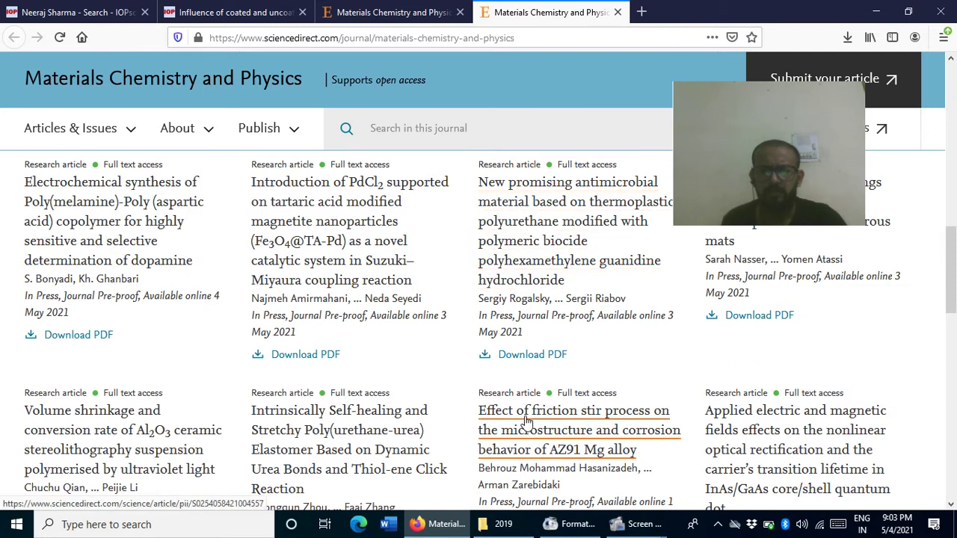
left_click(527, 423)
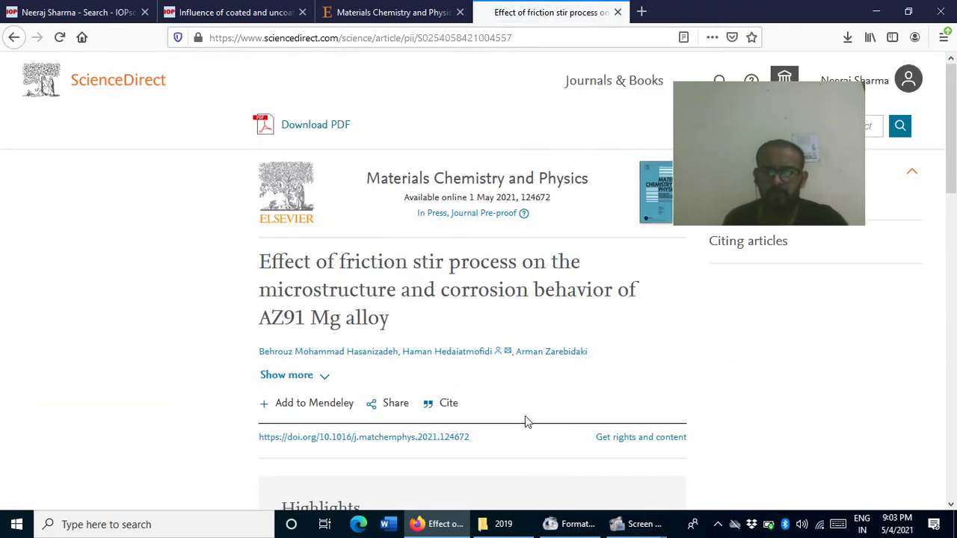
scroll(335, 338, "down", 2)
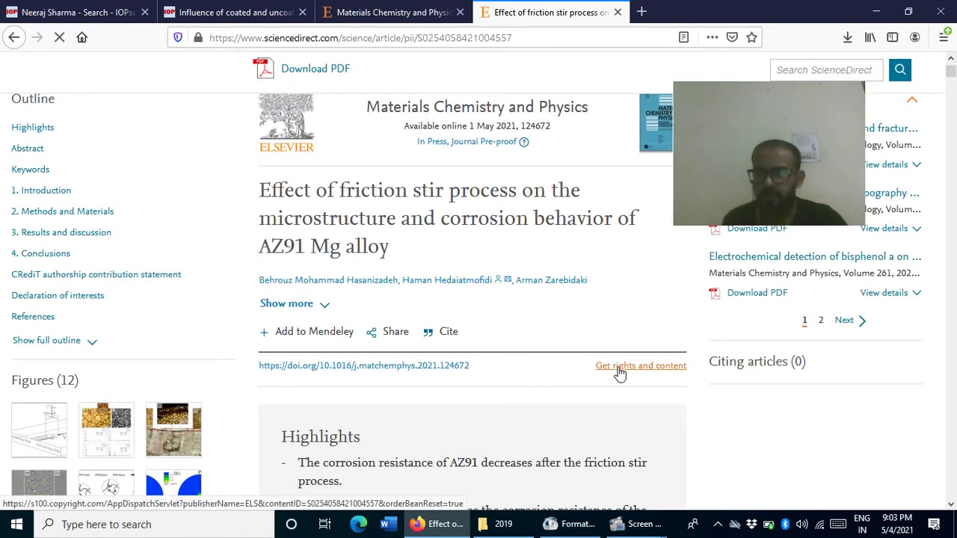
left_click(618, 368)
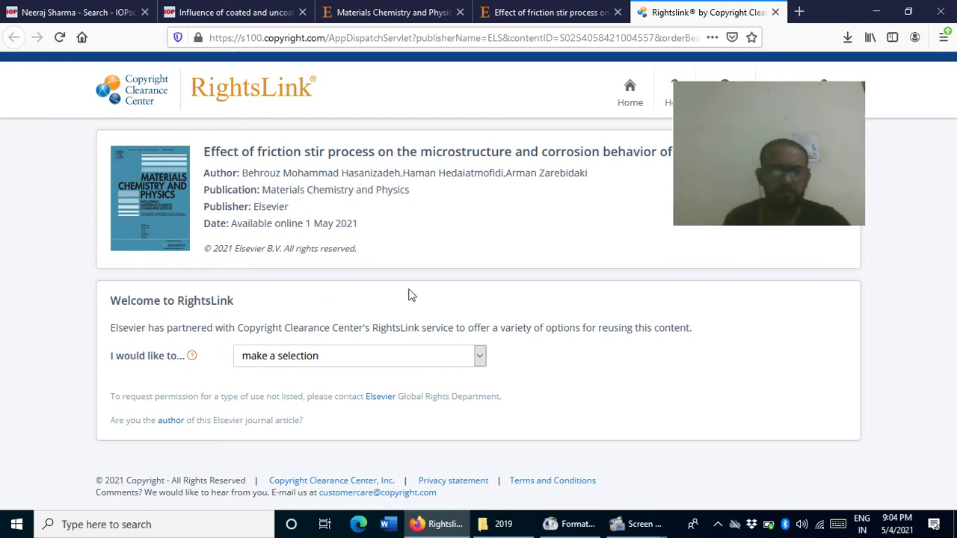
- Select 'reuse in a journal/magazine' for the Elsevier friction stir article in the reuse dropdown
left_click(460, 359)
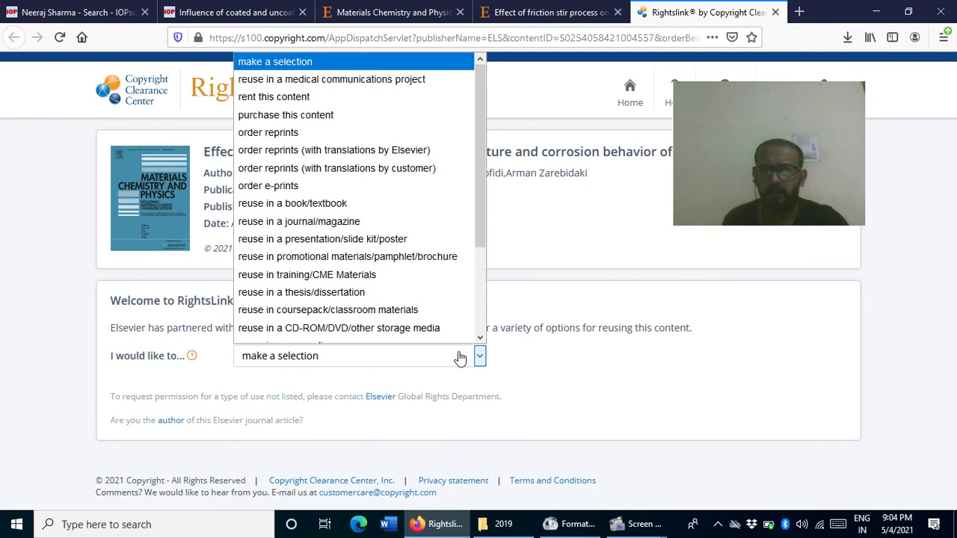
scroll(359, 269, "down", 1)
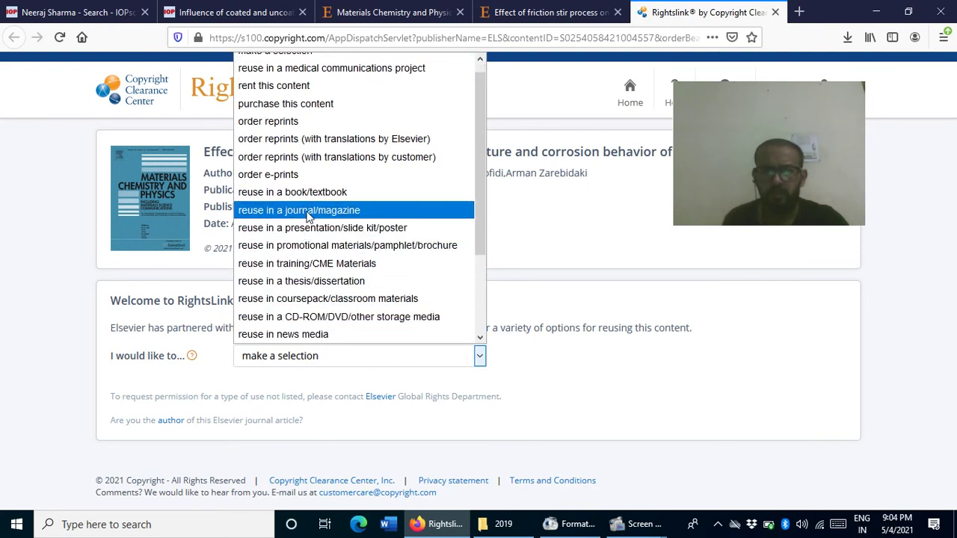
left_click(321, 225)
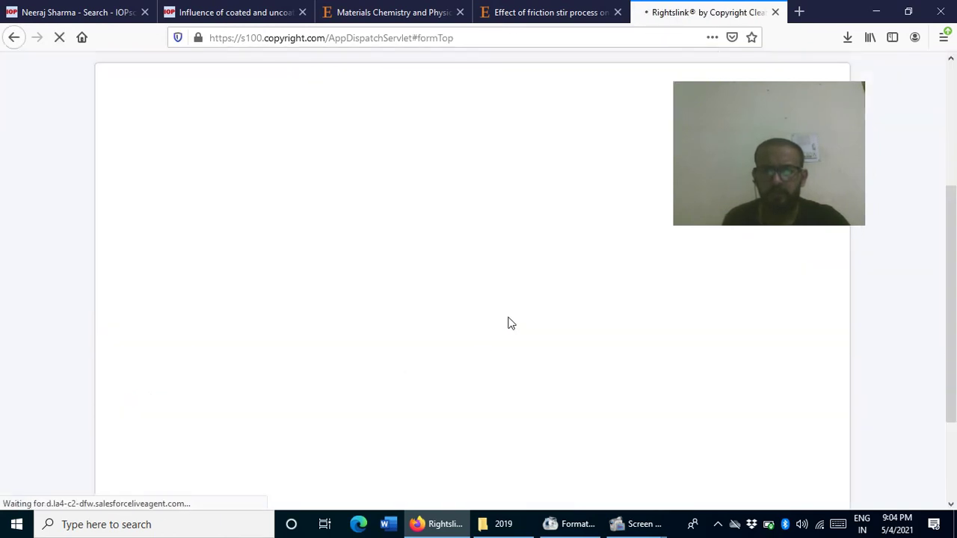
left_click(344, 233)
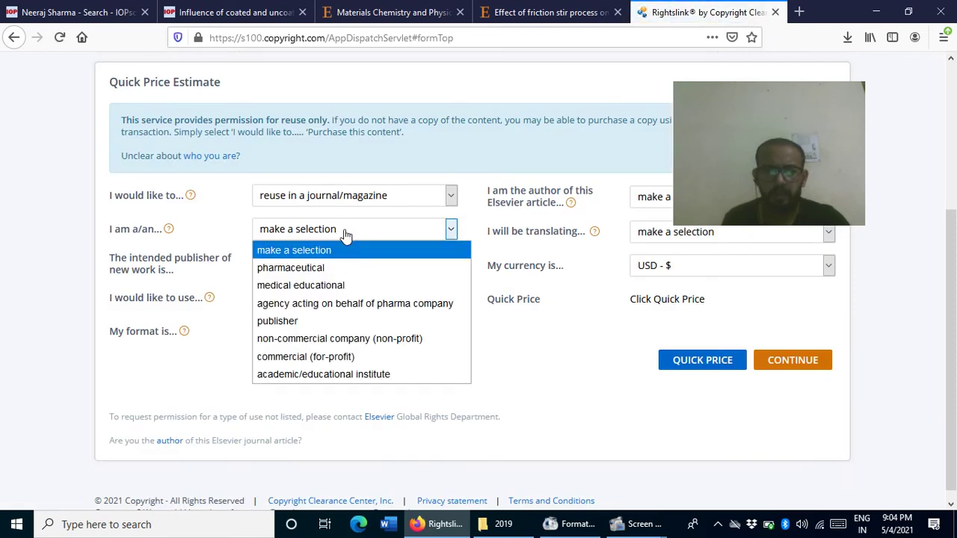
- Fill the estimate form with requester publisher, intended publisher Other, and use figures/tables/illustrations
left_click(278, 320)
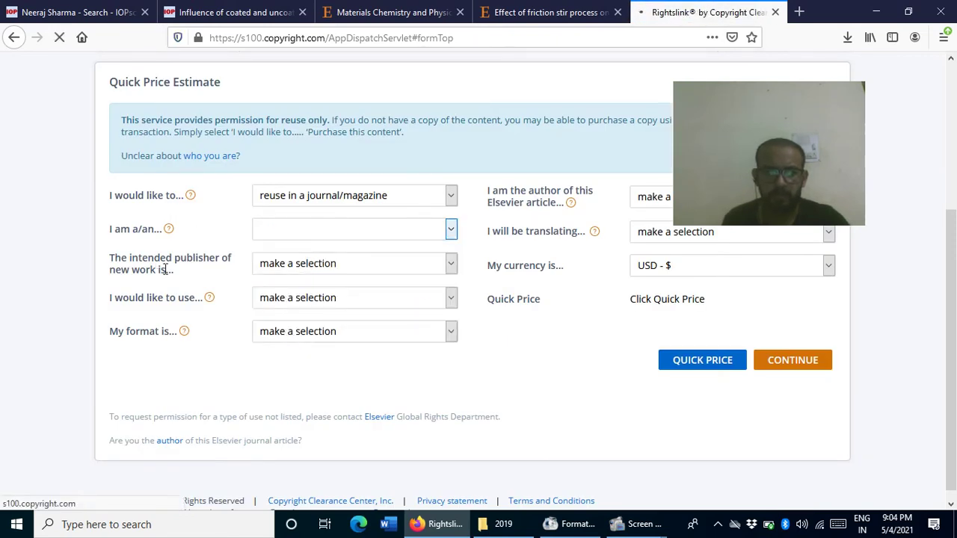
left_click(312, 267)
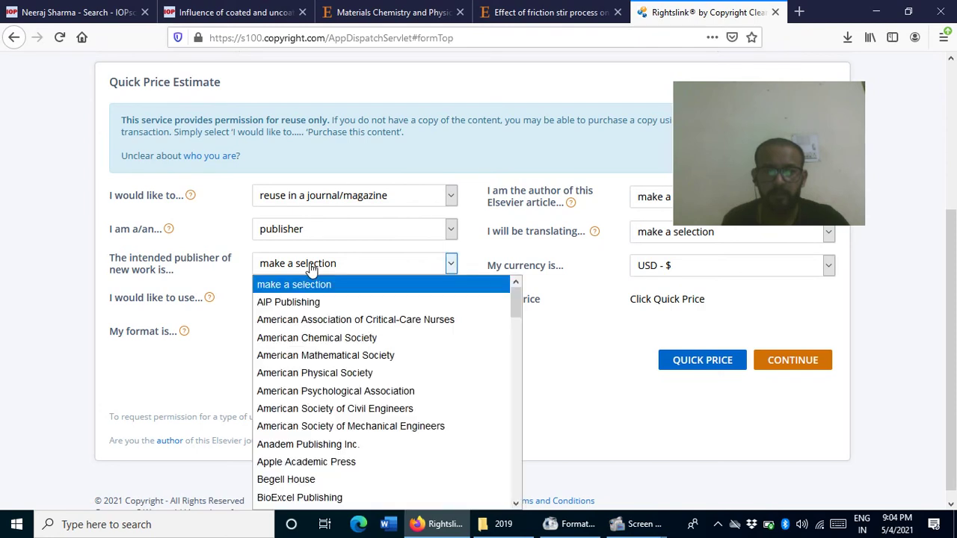
left_click_drag(516, 311, 507, 503)
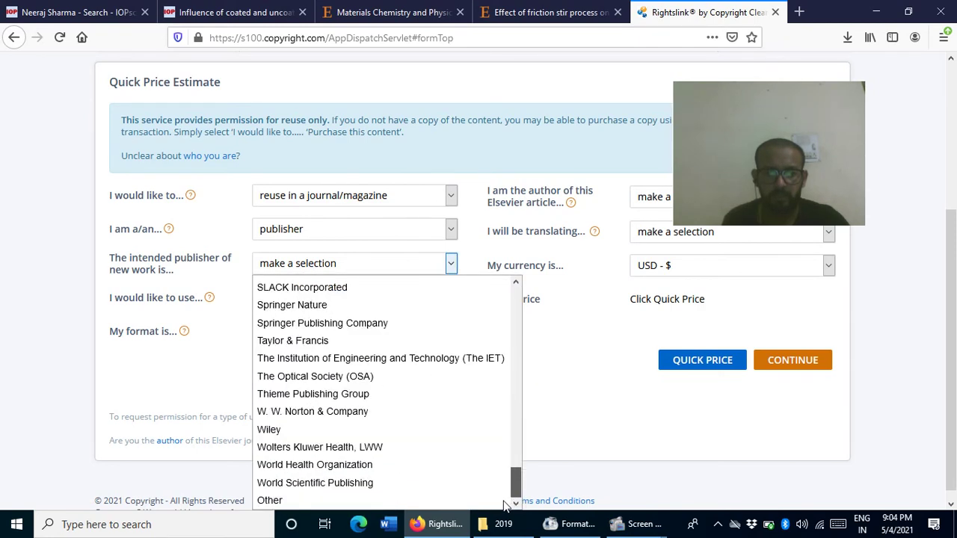
left_click(269, 504)
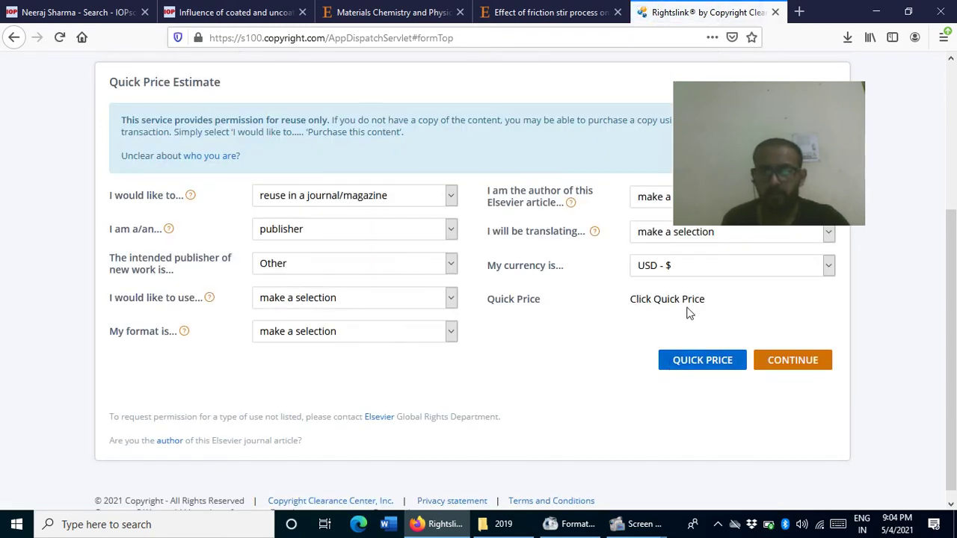
left_click(449, 264)
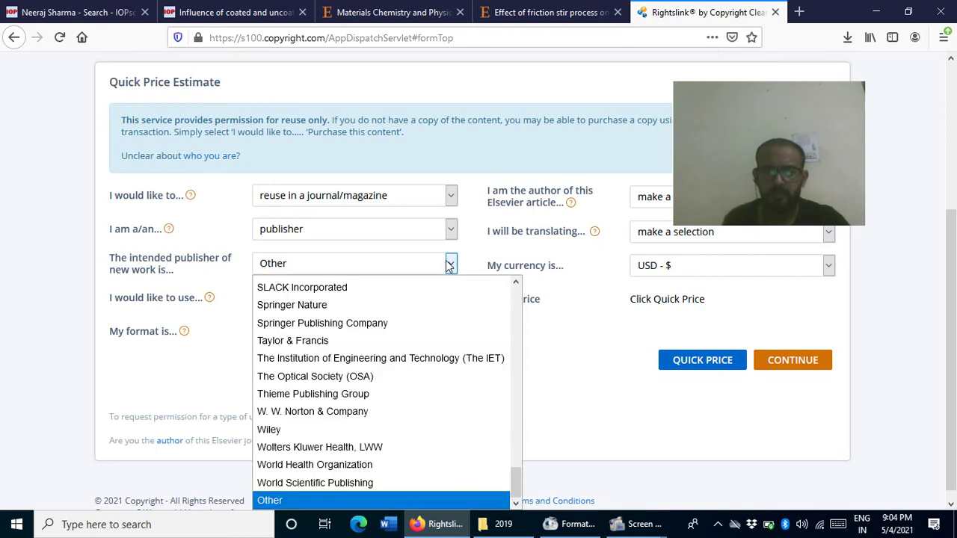
left_click(449, 264)
left_click(451, 299)
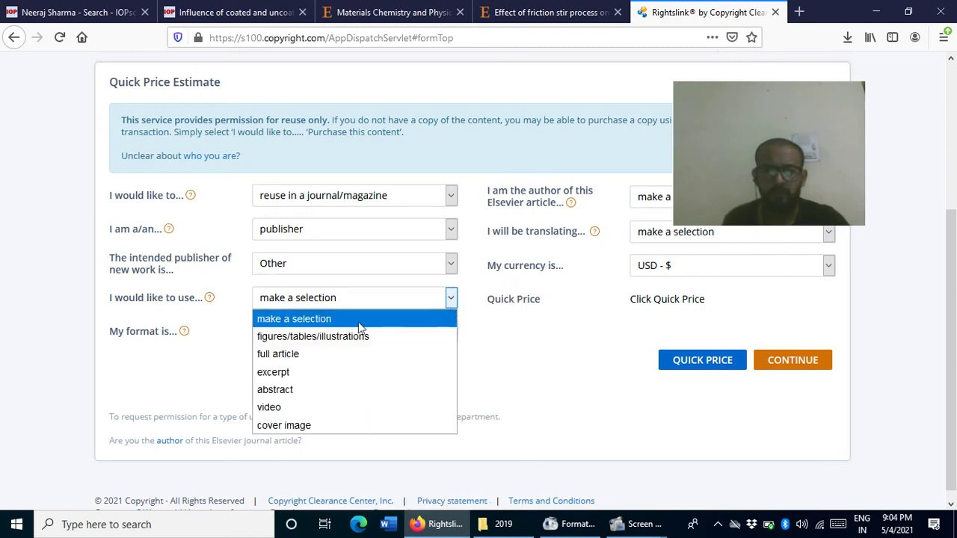
left_click(324, 337)
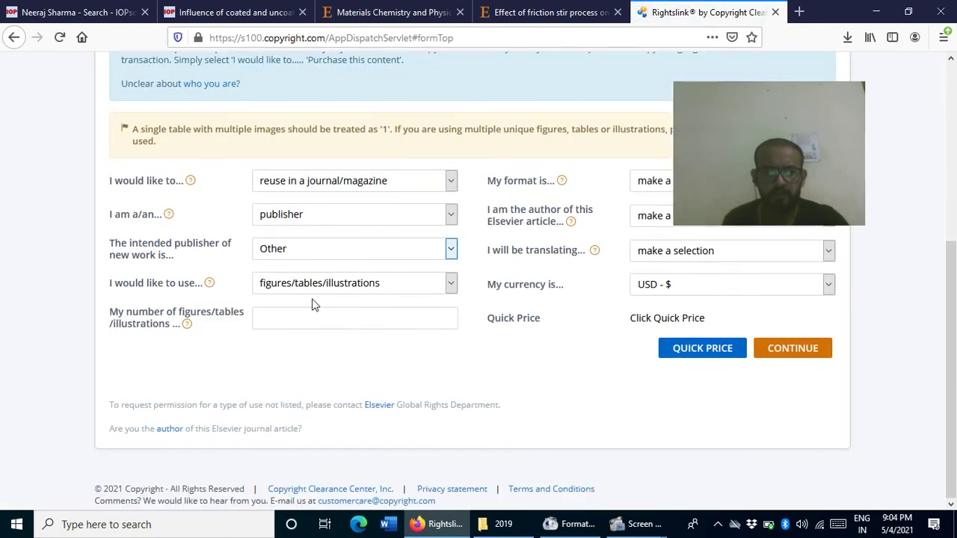
- Enter 1 as the number of figures and choose print and electronic format
left_click(317, 313)
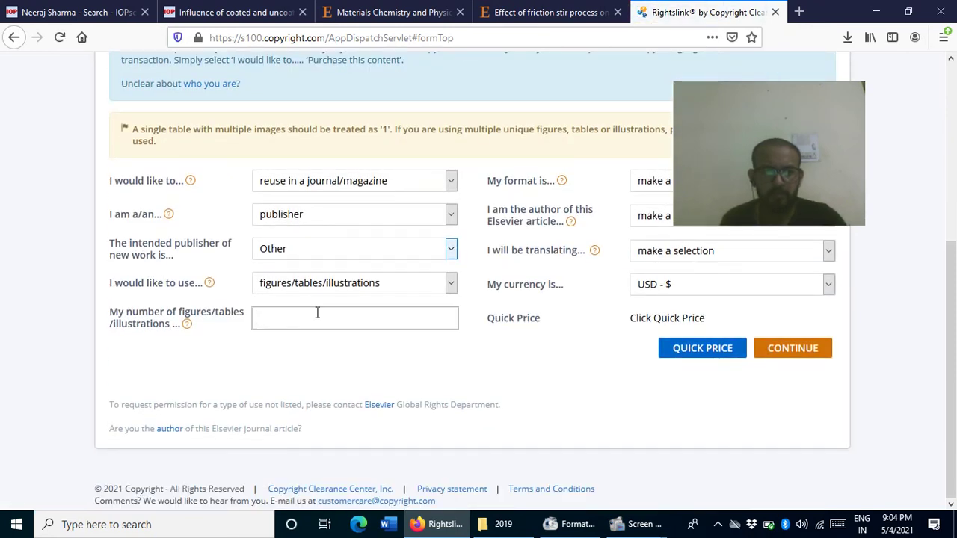
type("1")
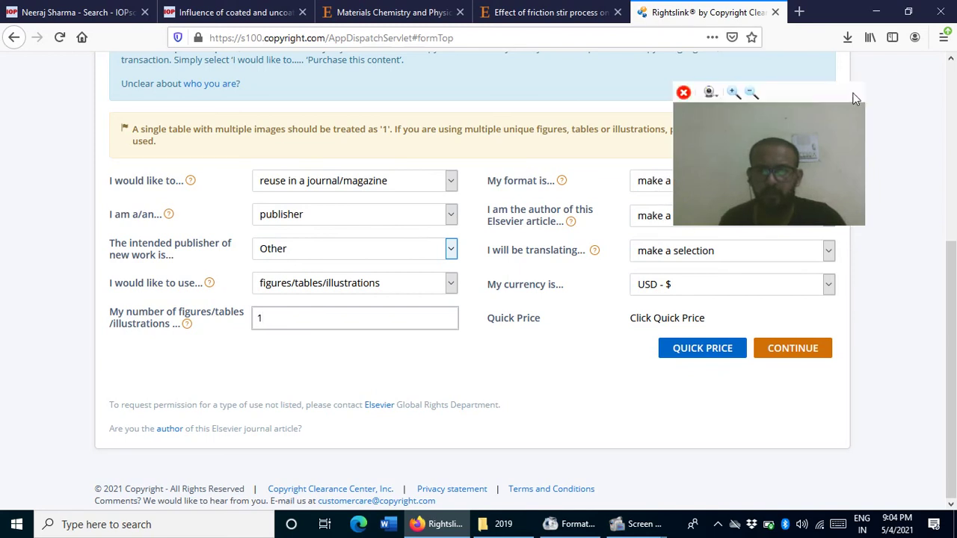
left_click_drag(811, 91, 918, 332)
left_click(731, 188)
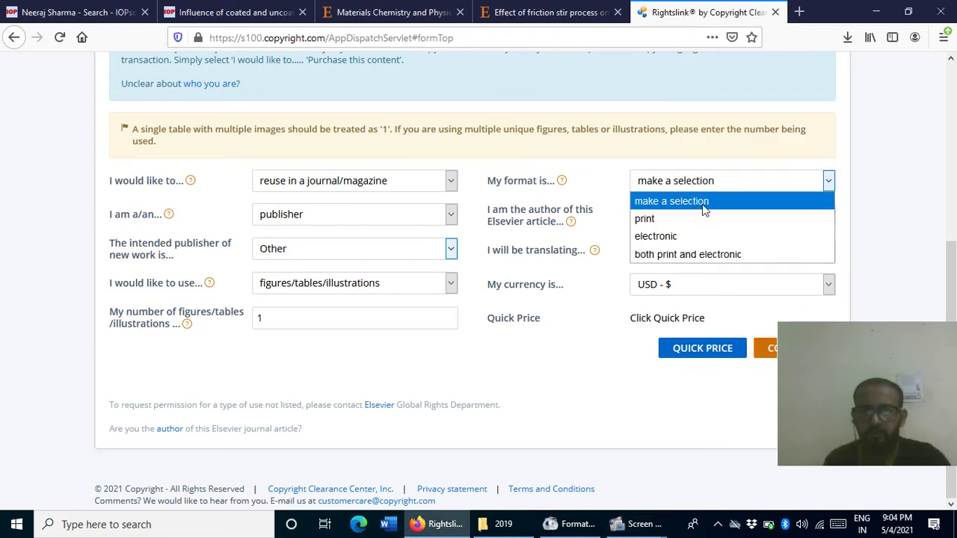
left_click(674, 257)
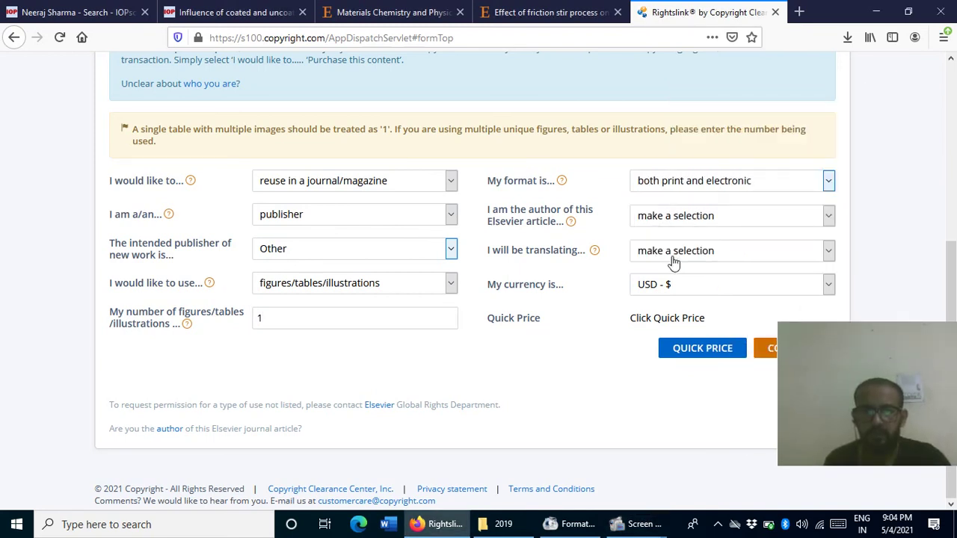
- Answer No to both the authorship and the translation questions
left_click(658, 219)
left_click(658, 258)
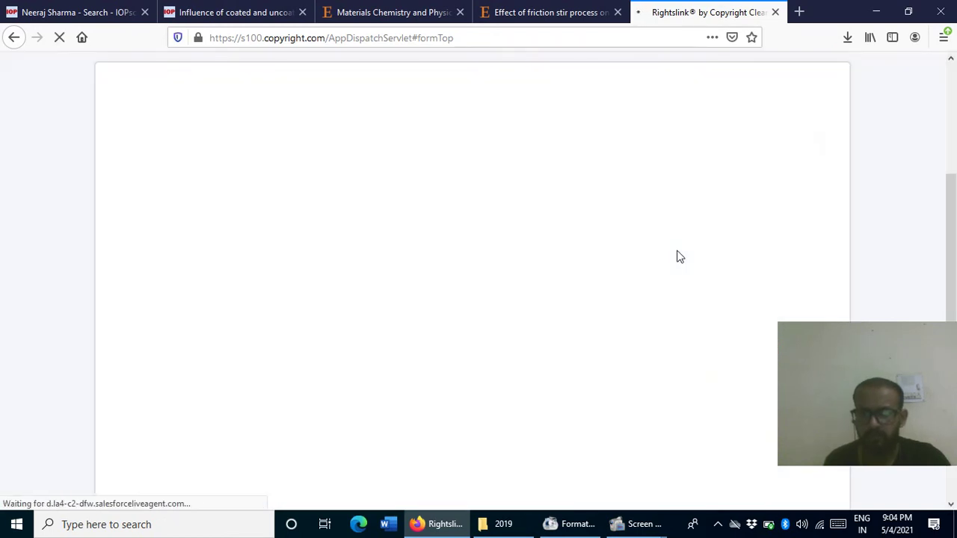
left_click(661, 325)
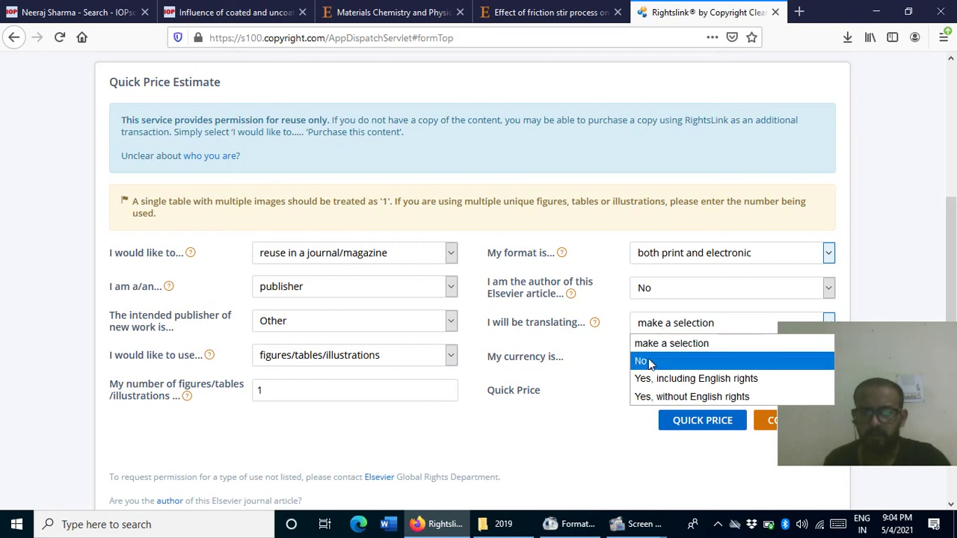
left_click(647, 362)
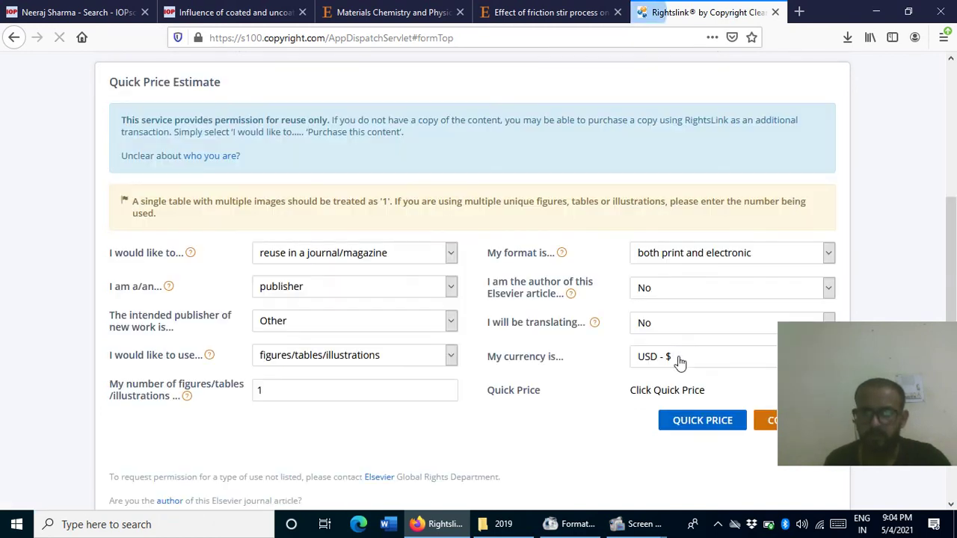
scroll(258, 268, "down", 2)
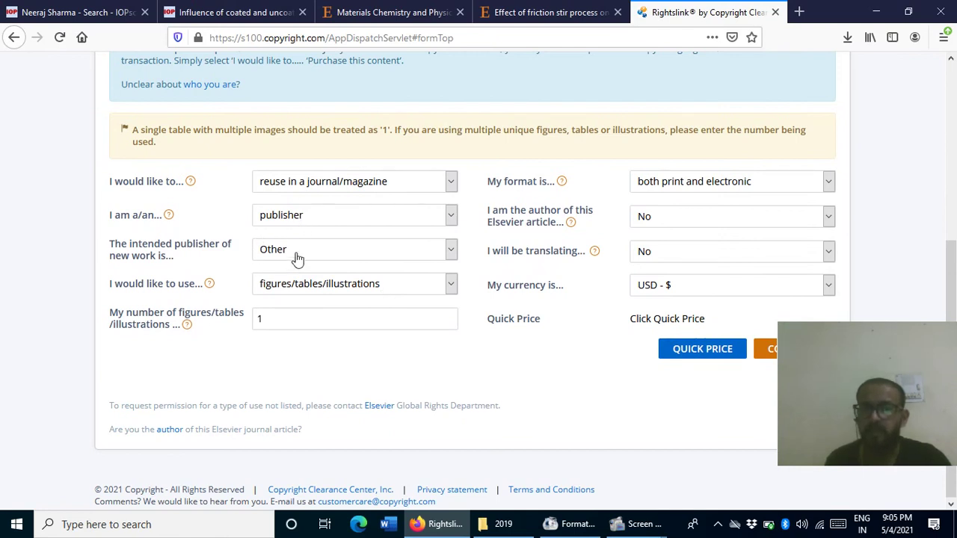
- Reconfirm Other as intended publisher and get the 136.28 USD quick price
left_click(325, 252)
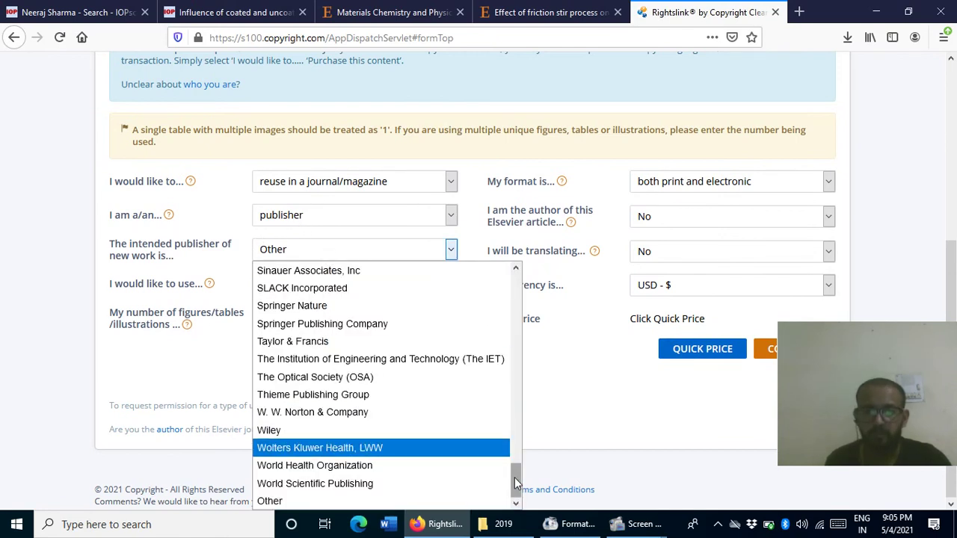
mouse_move(514, 479)
left_mouse_down()
mouse_move(518, 282)
mouse_move(515, 478)
left_mouse_up()
left_click(324, 500)
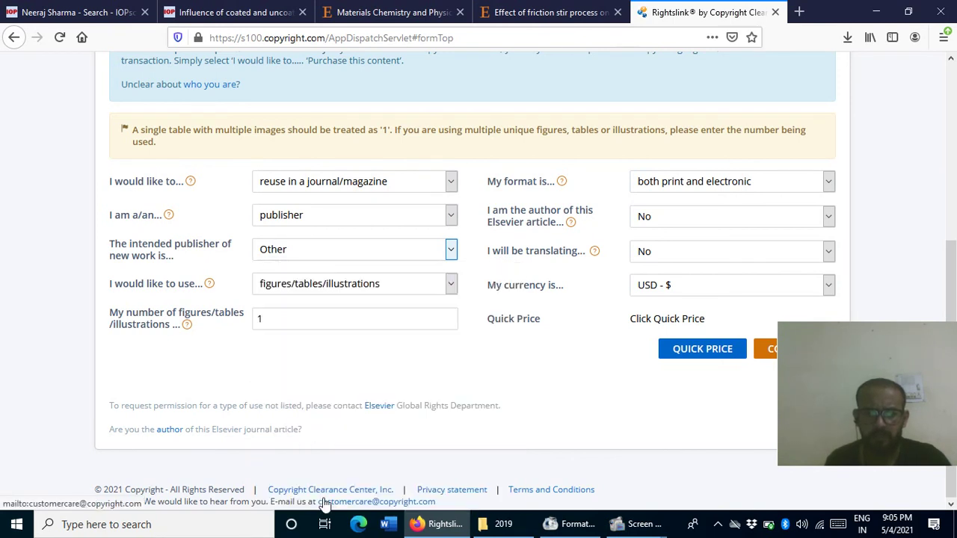
left_click(681, 357)
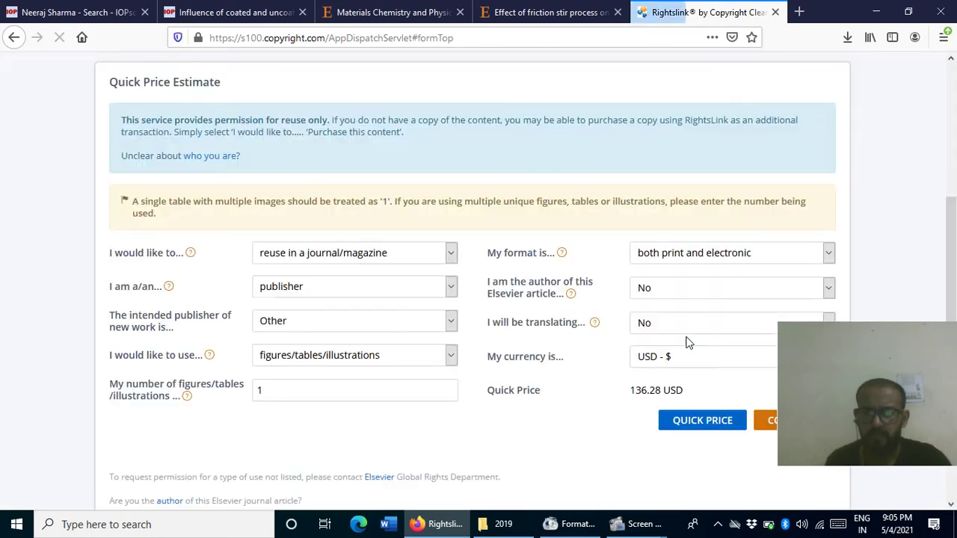
left_click_drag(630, 390, 685, 396)
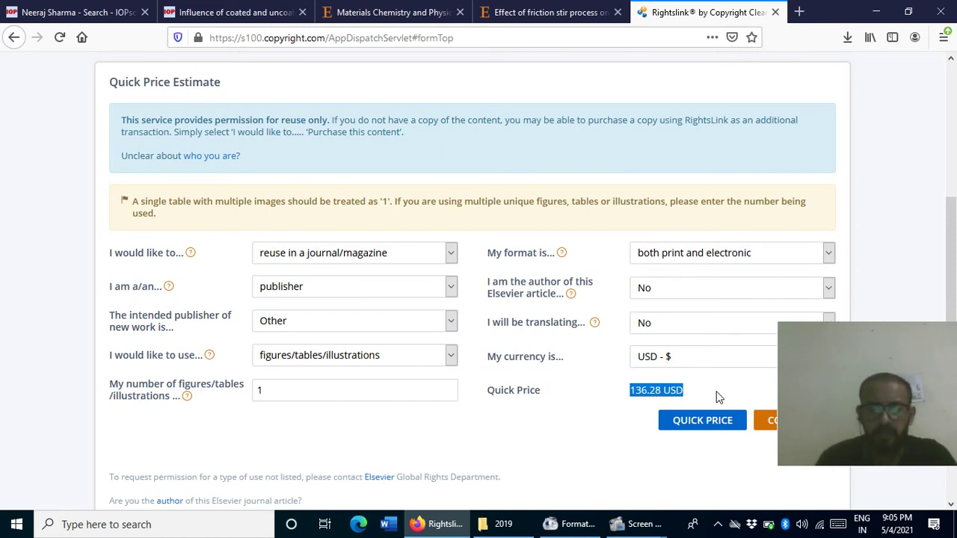
left_click(311, 296)
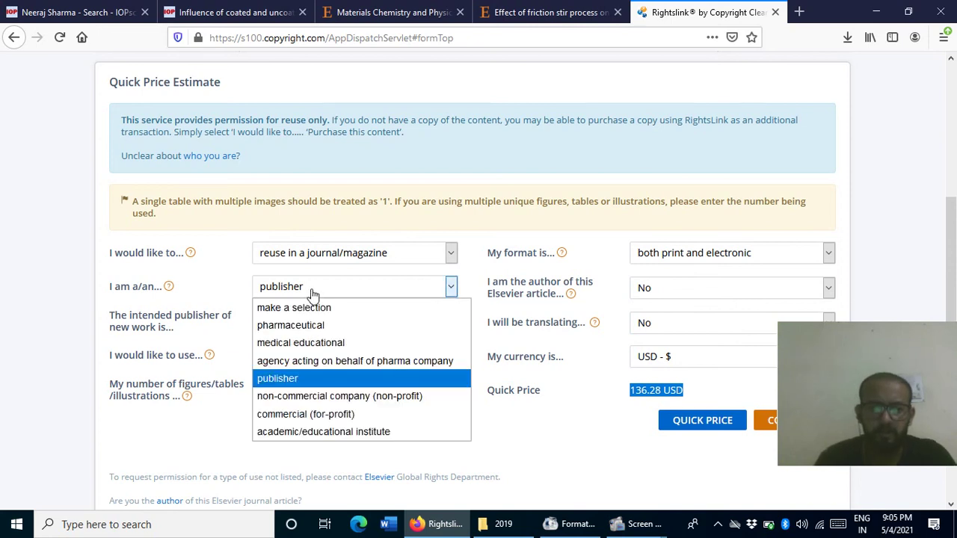
left_click(314, 295)
left_click(308, 329)
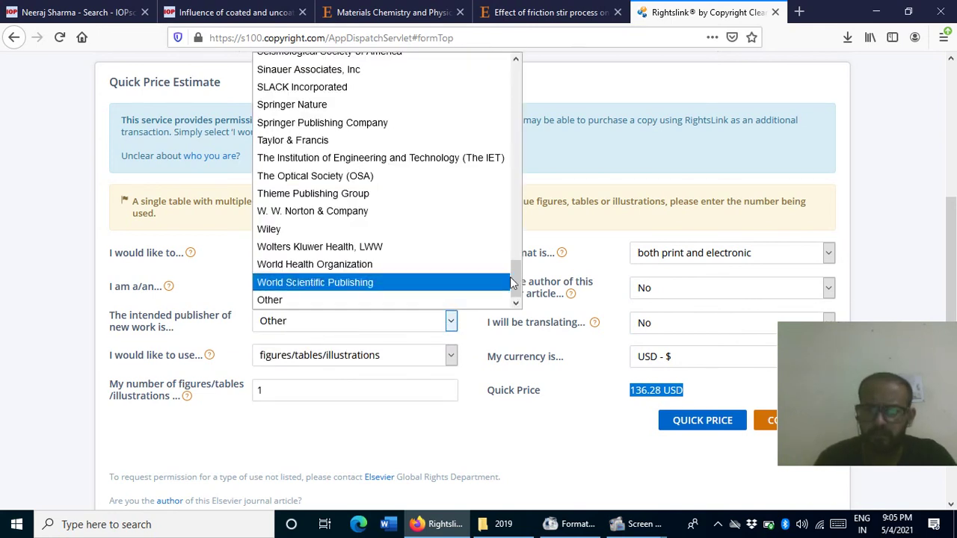
left_click_drag(515, 282, 520, 219)
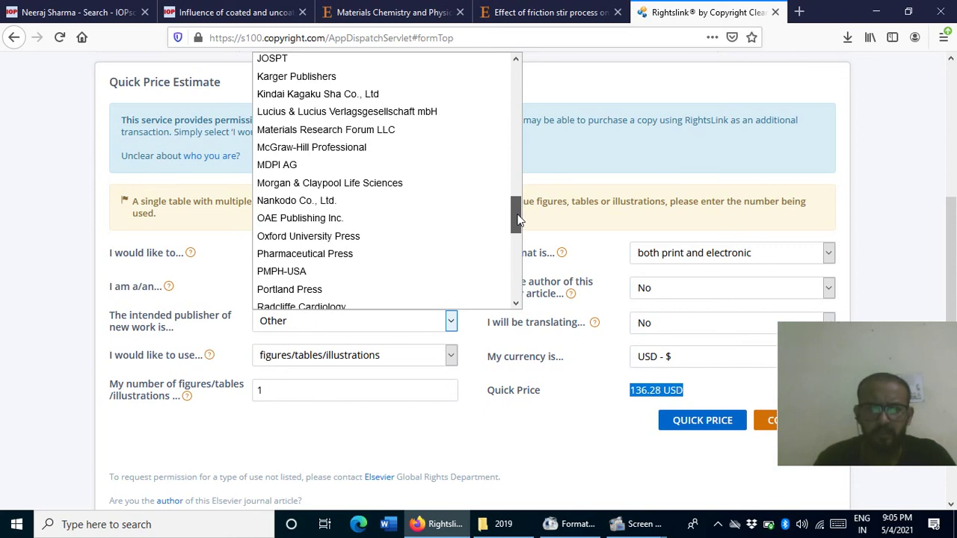
left_click_drag(520, 219, 523, 153)
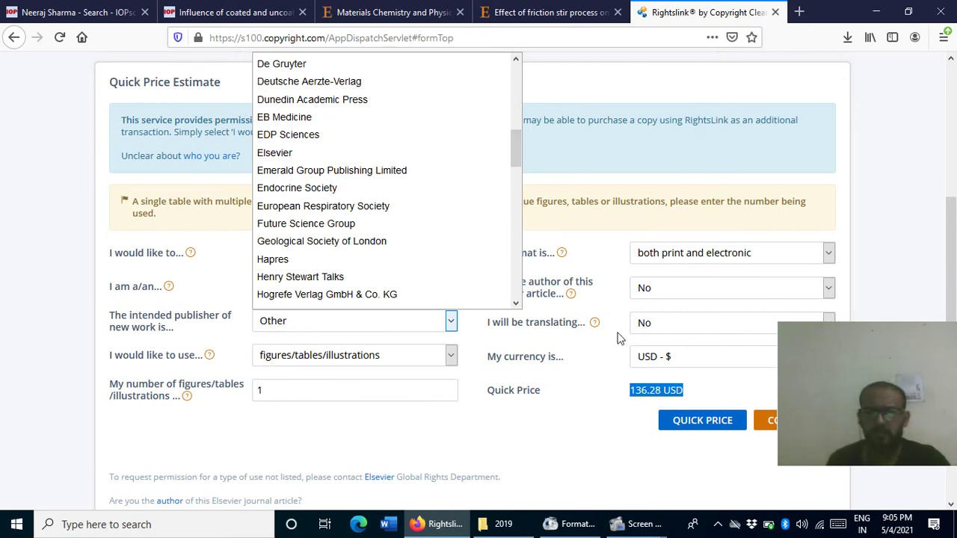
left_click(573, 527)
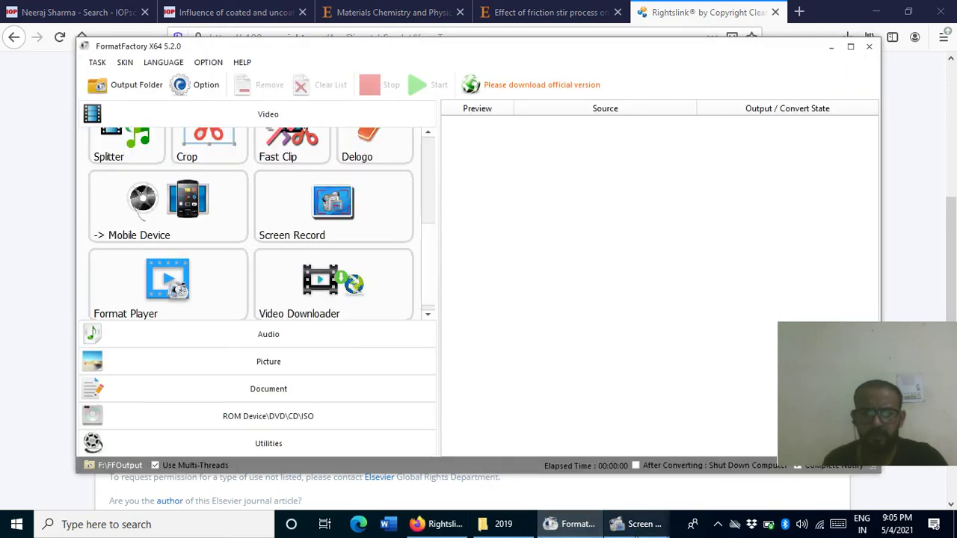
- Bring up FormatFactory's Screen Record window and minimize the main FormatFactory window
mouse_move(647, 532)
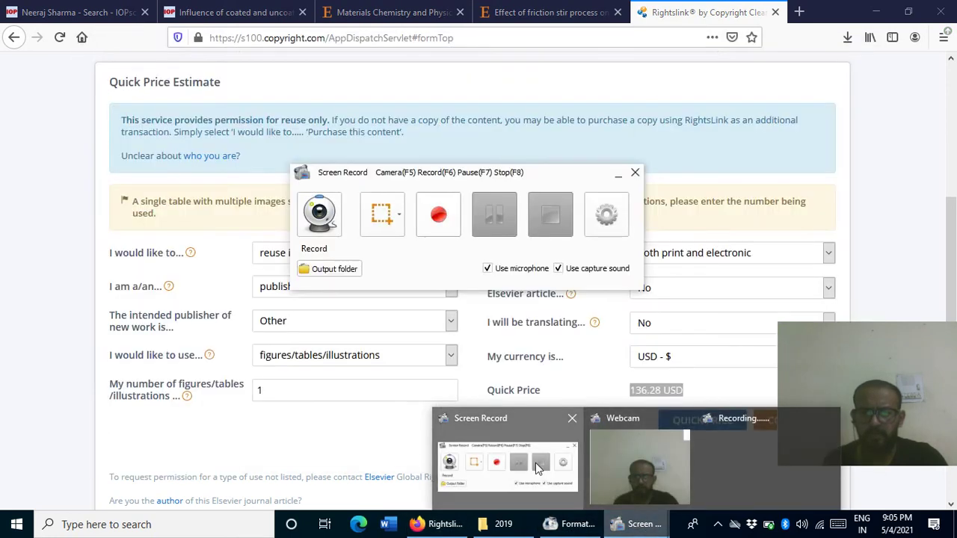
left_click(554, 448)
left_click(831, 46)
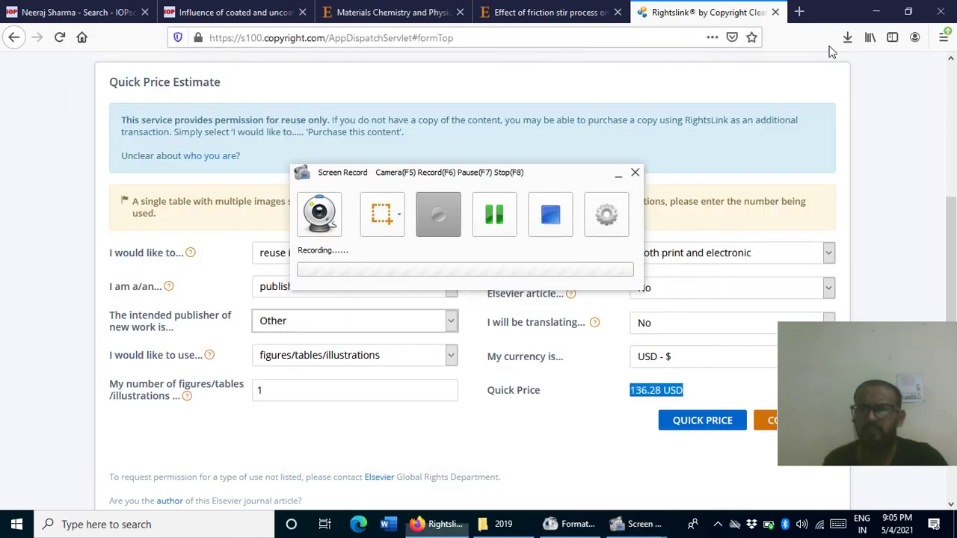